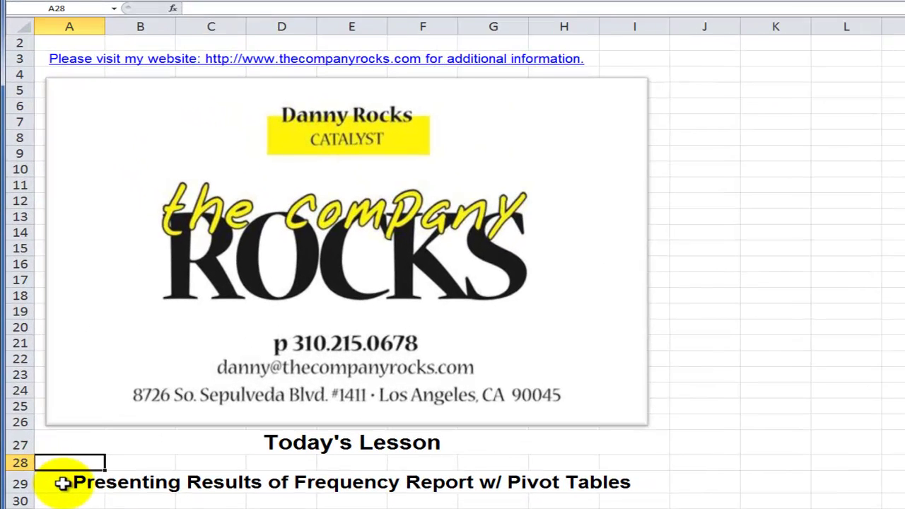
Review the customer revenue pivot table and the invoice-range frequency pivot table on the Shipping Data sheet
click(63, 483)
click(55, 501)
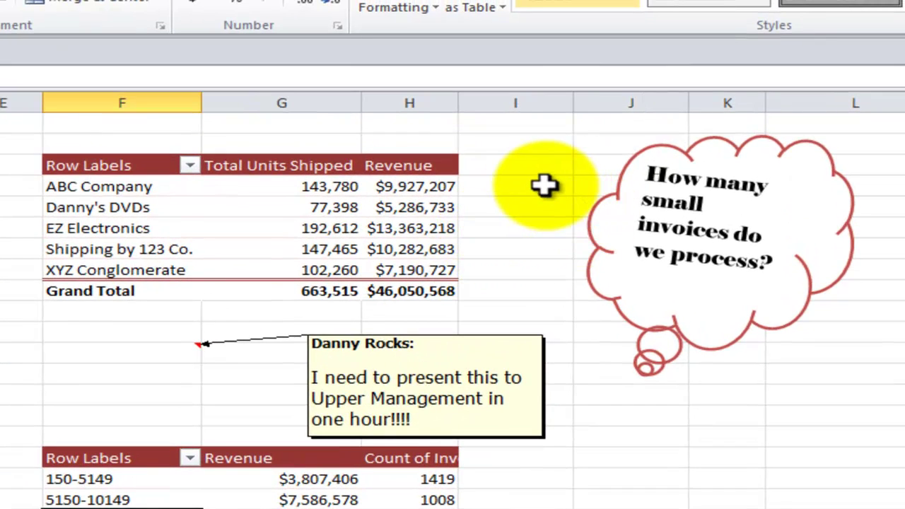
click(544, 186)
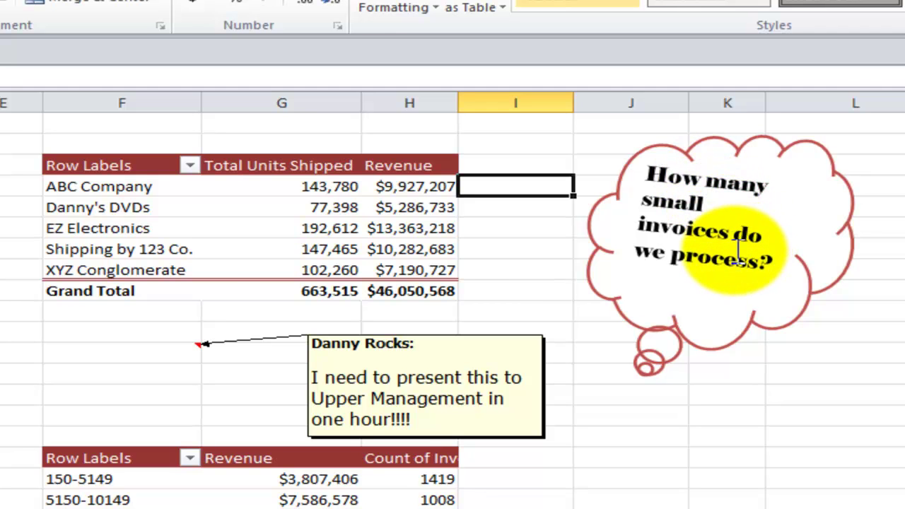
click(103, 214)
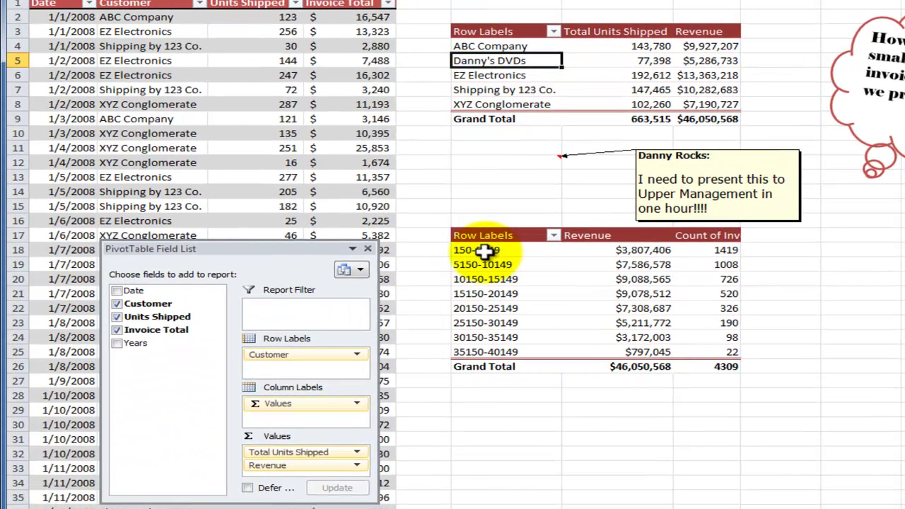
click(484, 251)
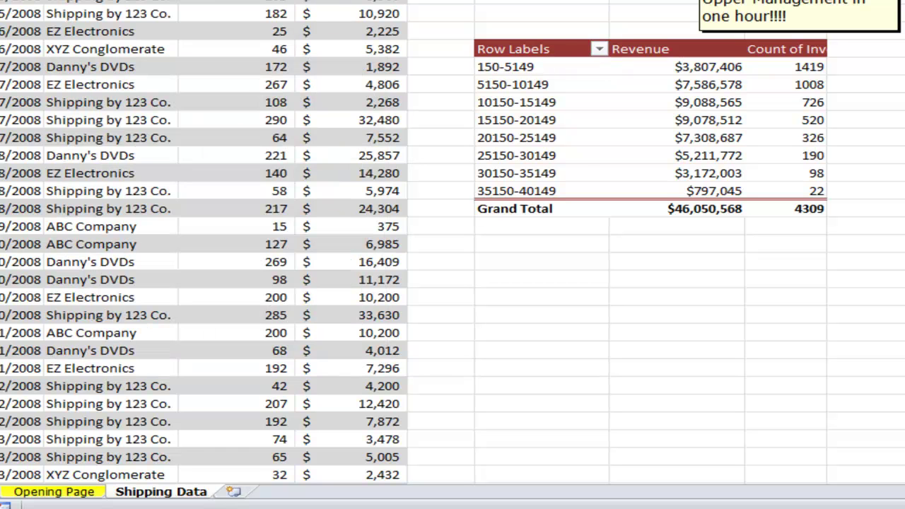
click(529, 121)
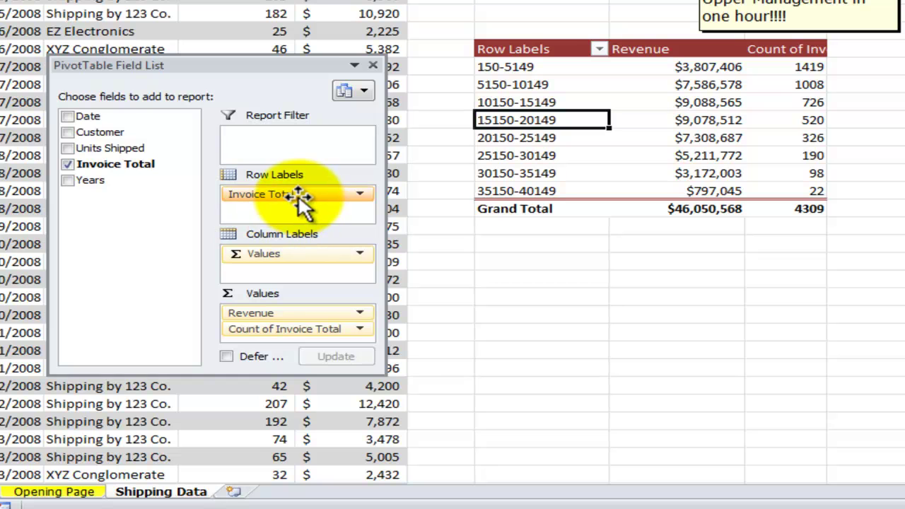
Inspect the start, end and interval grouping settings of the Invoice Total row labels in the frequency pivot table
click(509, 101)
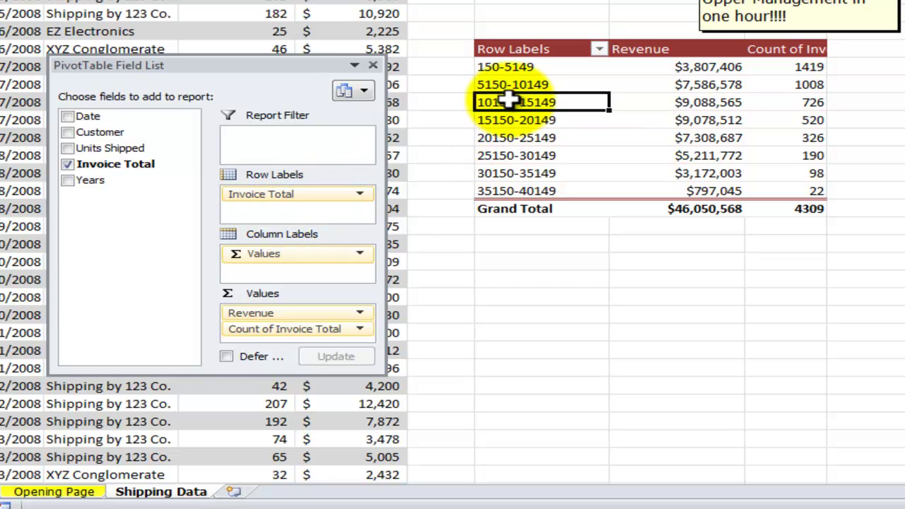
right_click(510, 103)
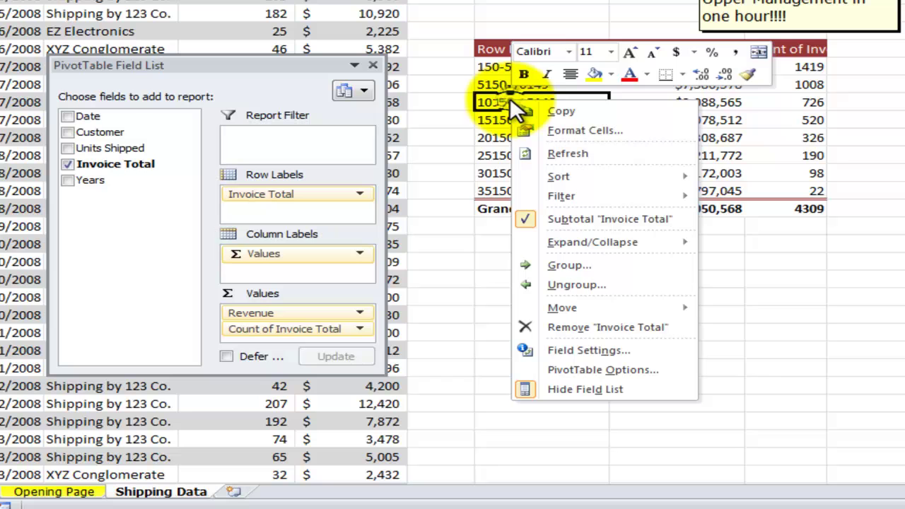
click(577, 265)
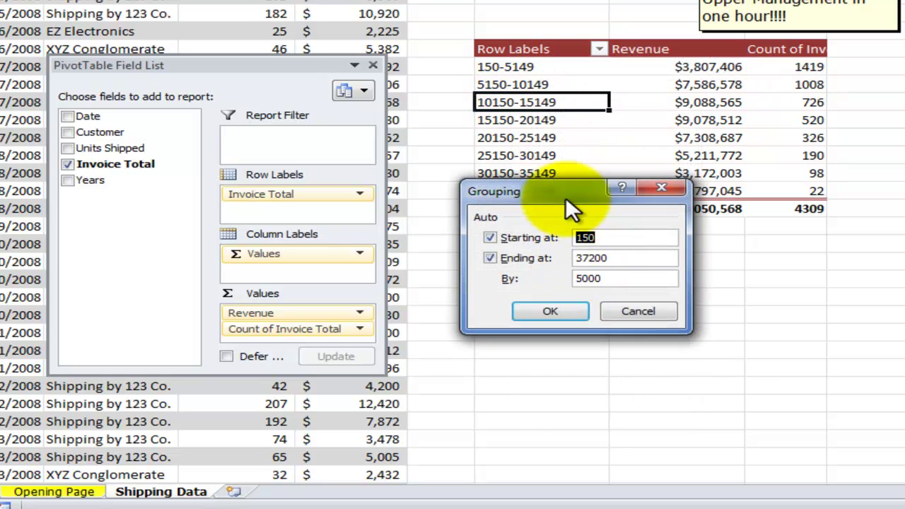
drag(551, 185, 715, 81)
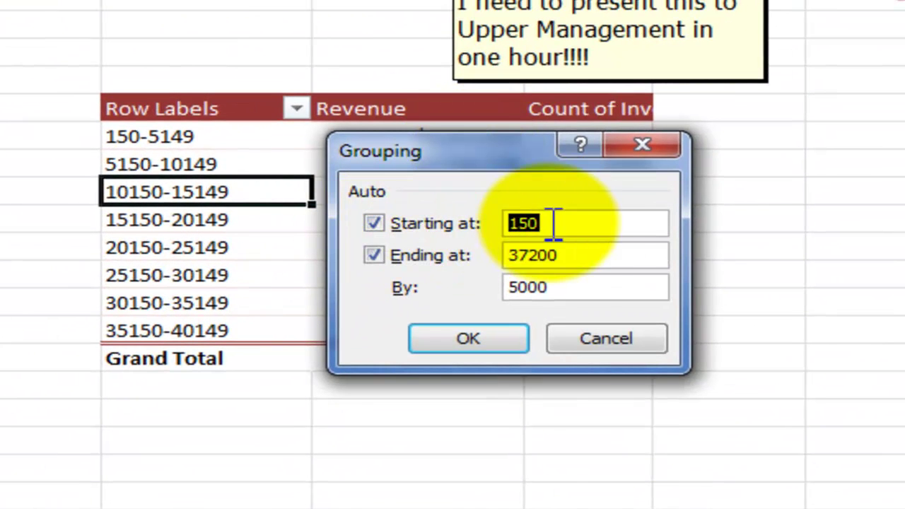
click(585, 225)
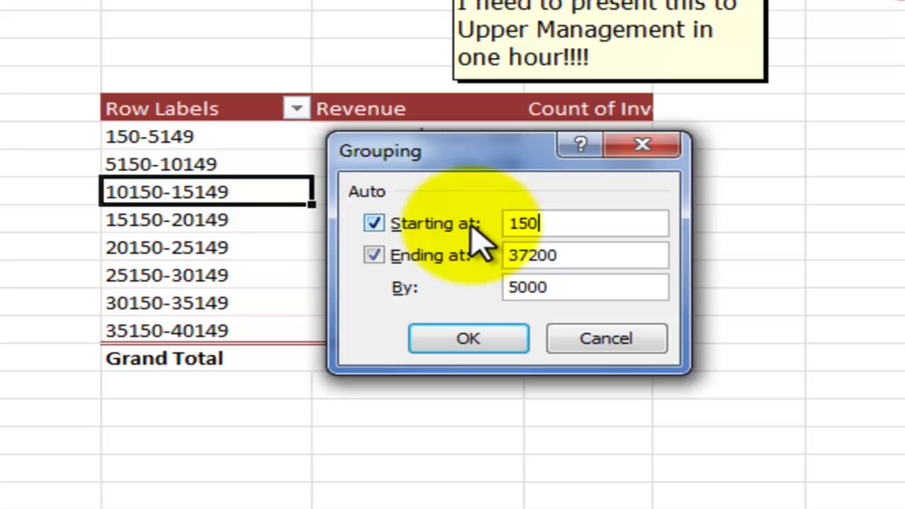
click(558, 225)
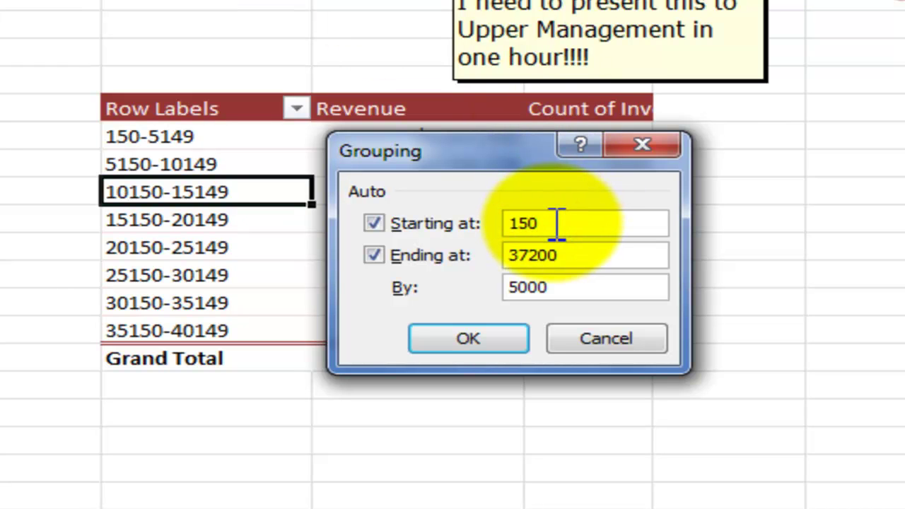
click(575, 256)
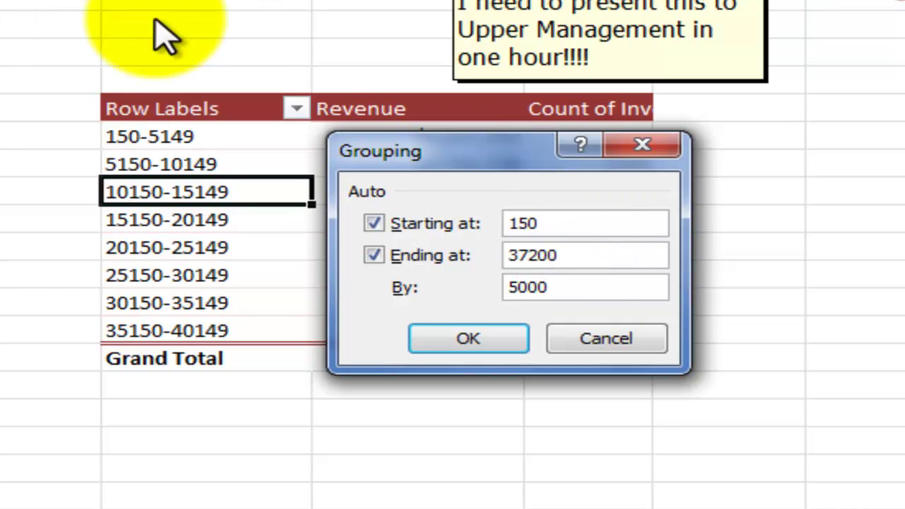
click(568, 287)
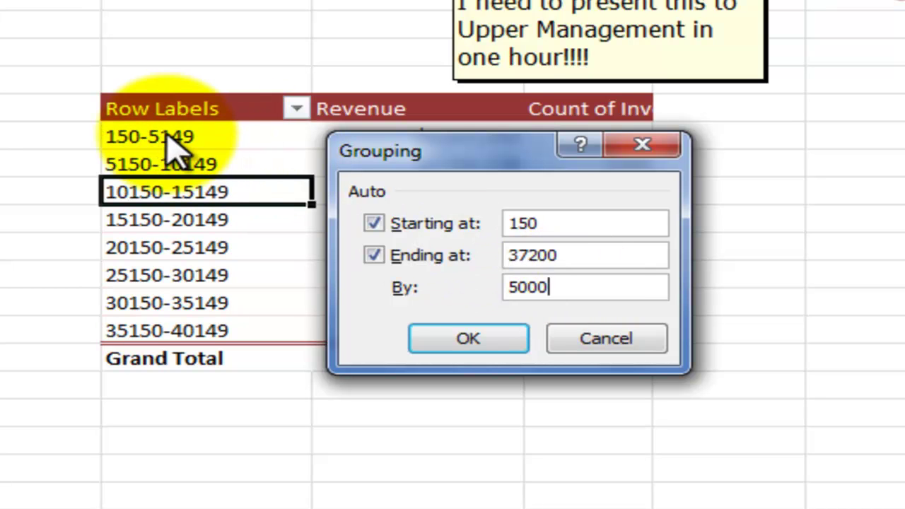
click(484, 343)
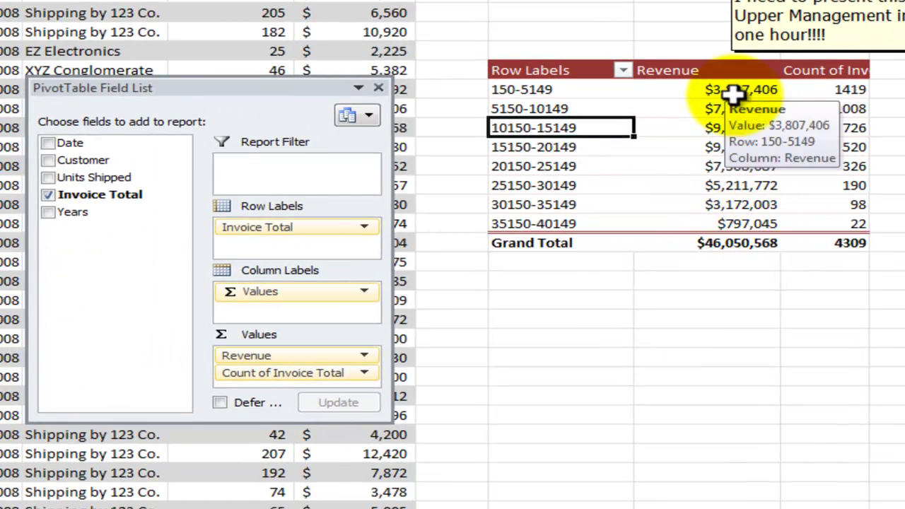
Check the custom name and summary calculation in the Revenue column's value field settings
click(736, 92)
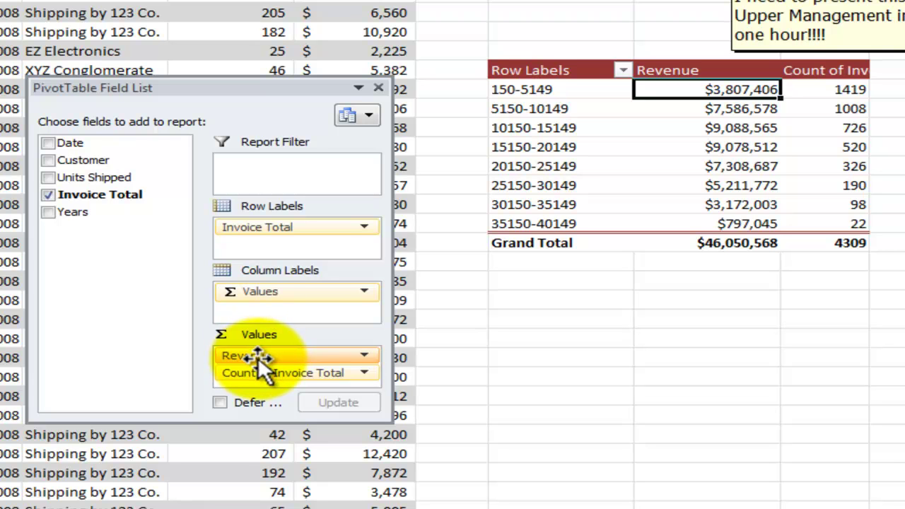
right_click(706, 113)
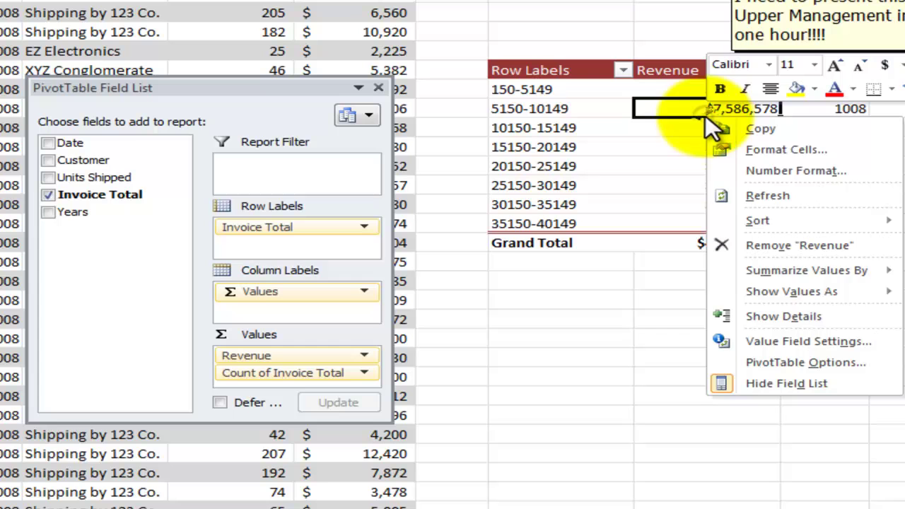
click(813, 340)
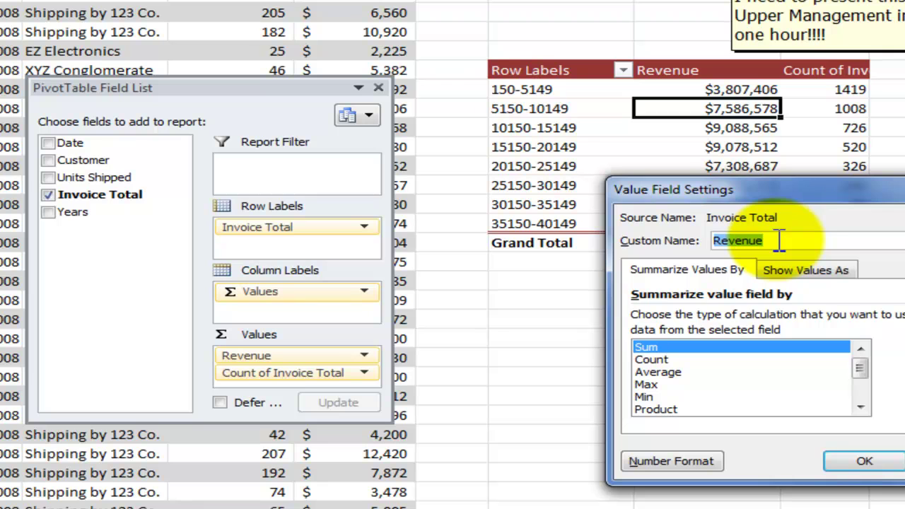
click(877, 462)
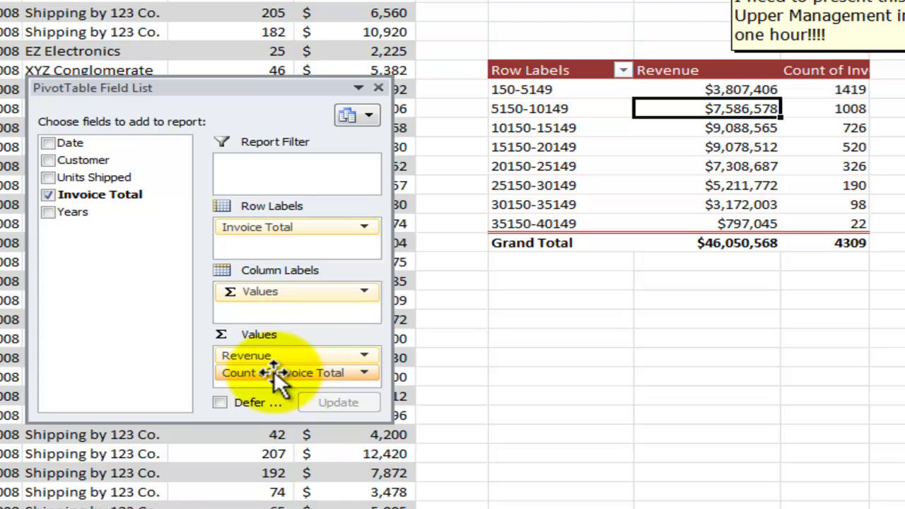
Examine each invoice range in the frequency pivot table together with the invoice counts for the highest ranges
click(554, 113)
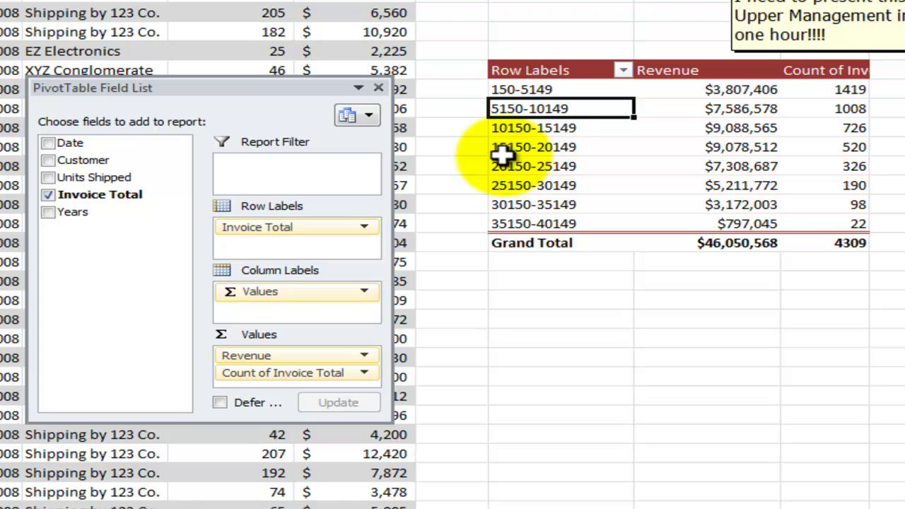
click(525, 88)
click(538, 110)
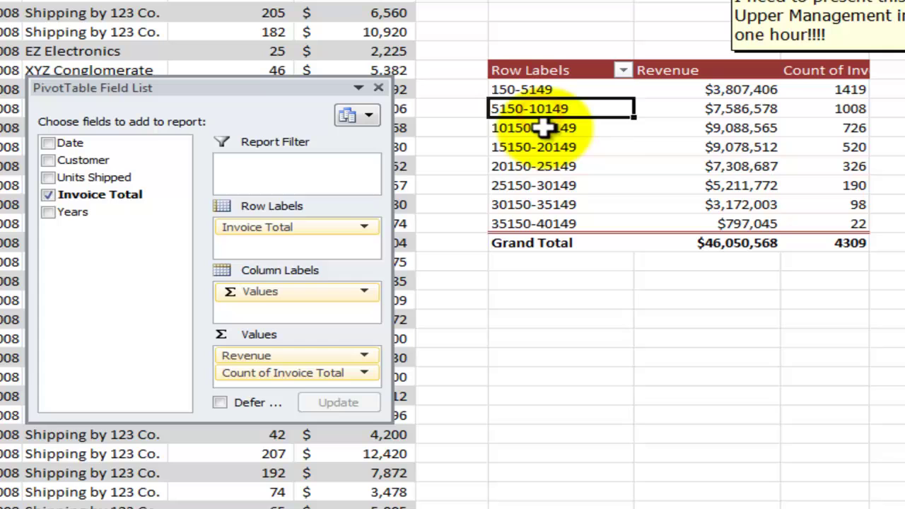
click(543, 127)
click(538, 146)
click(531, 165)
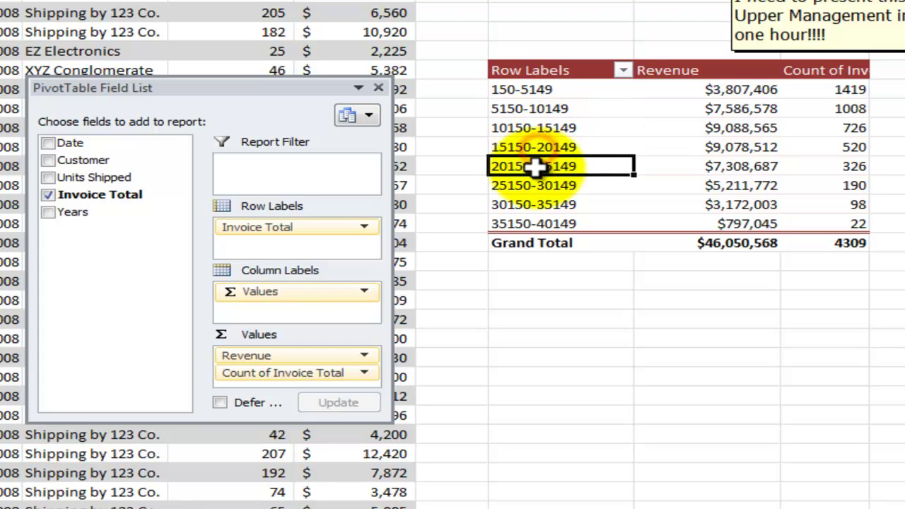
click(532, 185)
click(532, 204)
click(531, 222)
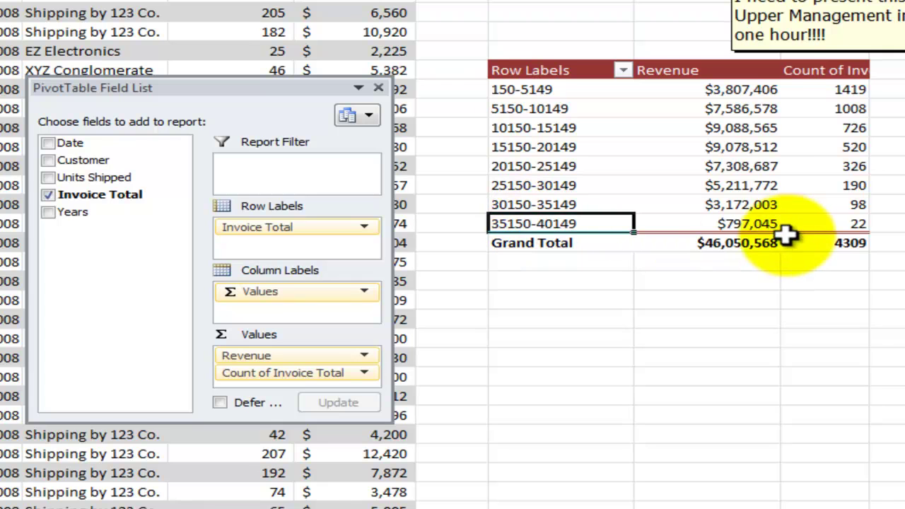
click(835, 203)
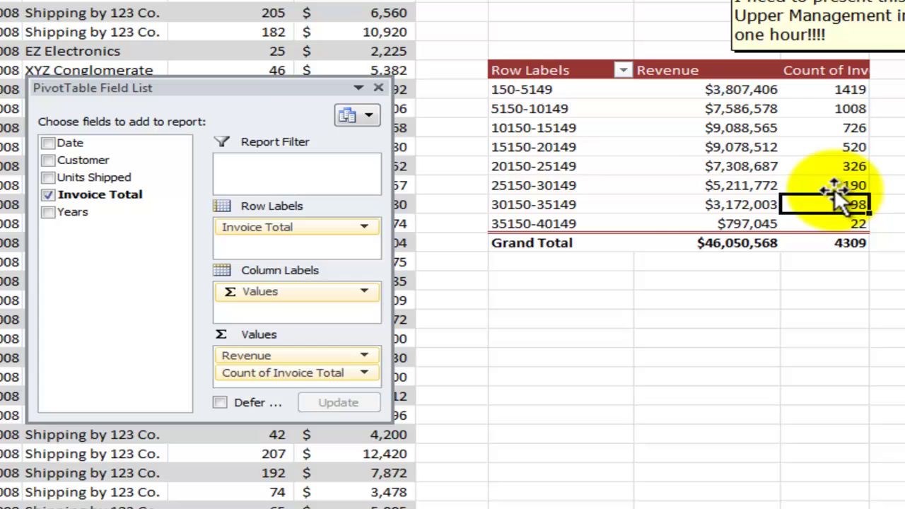
Regroup the Invoice Total row labels to start at 1 and end at 25000 in intervals of 5000
click(523, 109)
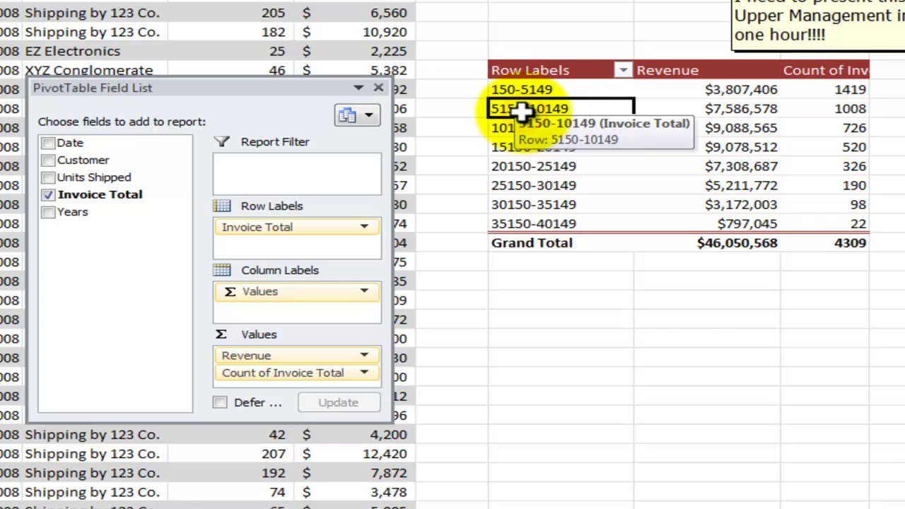
right_click(523, 111)
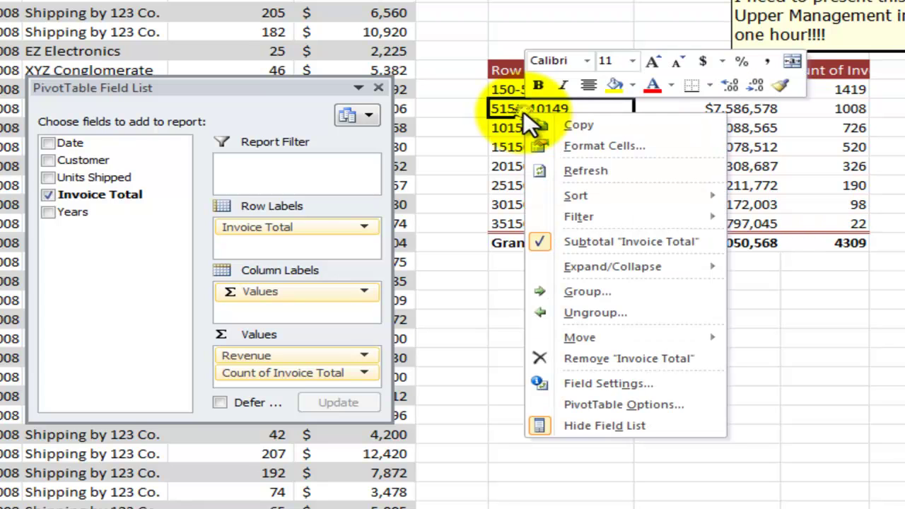
click(618, 290)
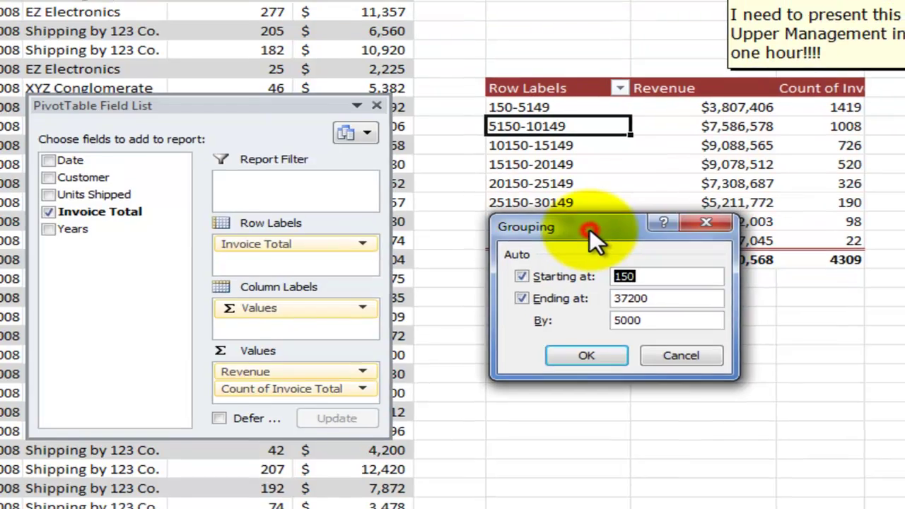
drag(590, 228, 479, 0)
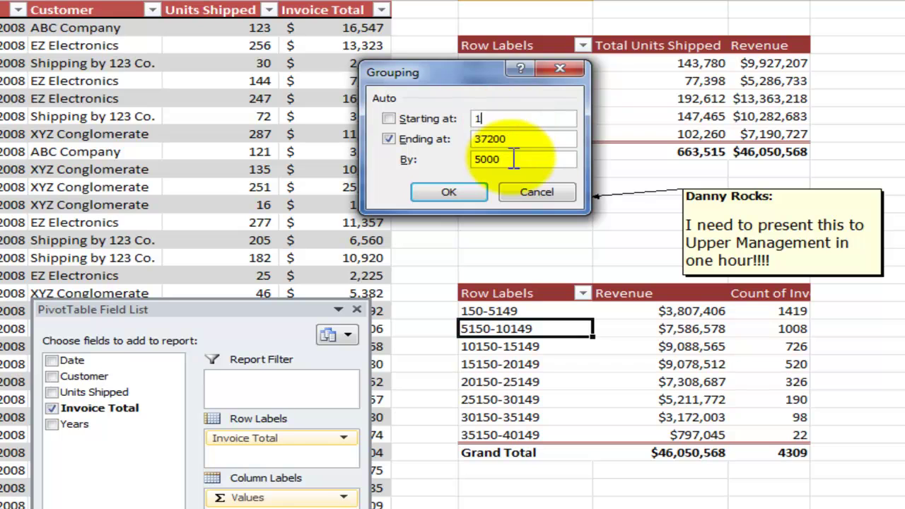
double_click(511, 139)
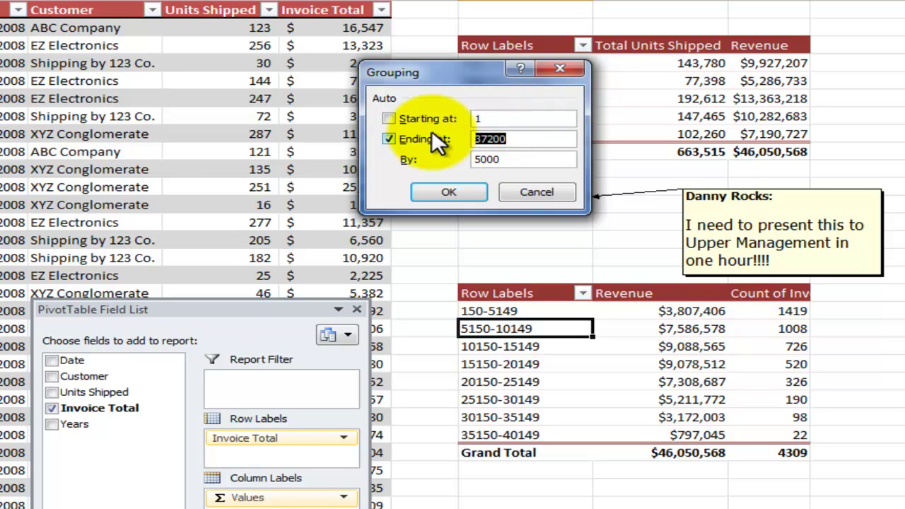
text(25000)
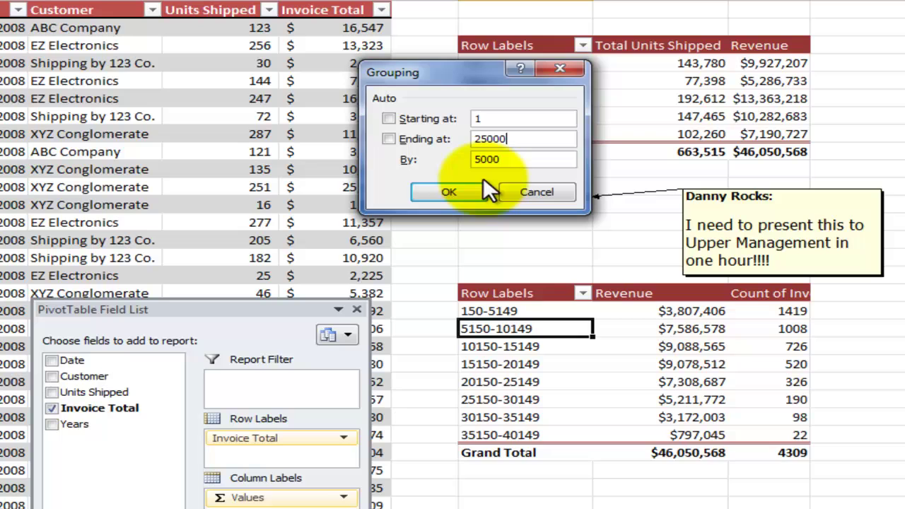
click(458, 187)
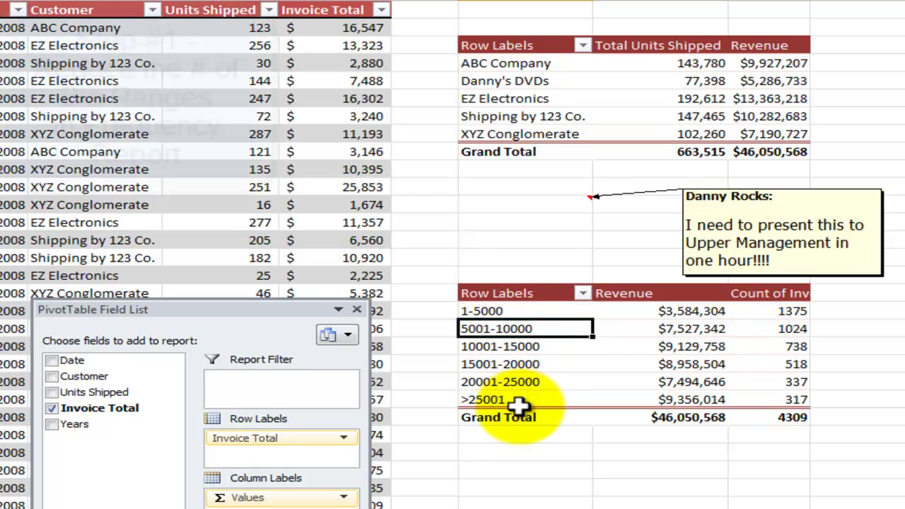
Format the Revenue values in the invoice frequency pivot table as millions with the custom number format $0.0,,"M"
click(665, 346)
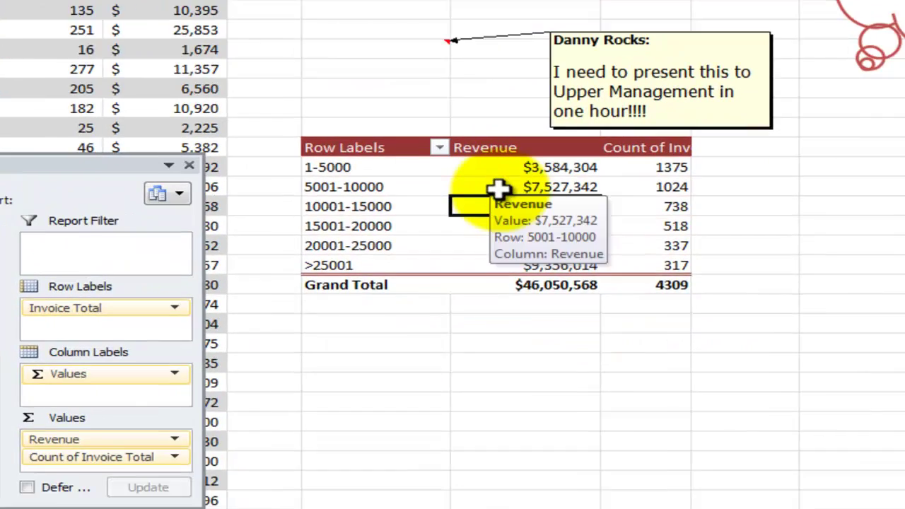
click(499, 188)
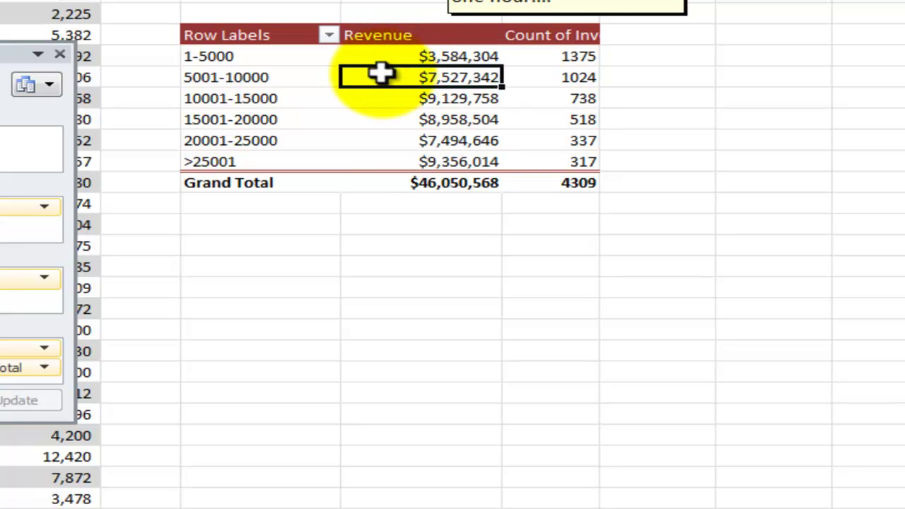
right_click(382, 73)
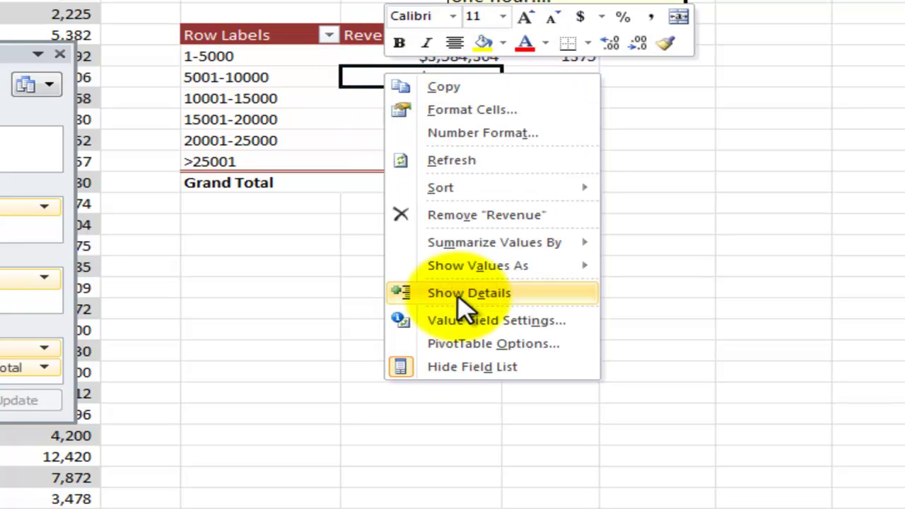
click(471, 322)
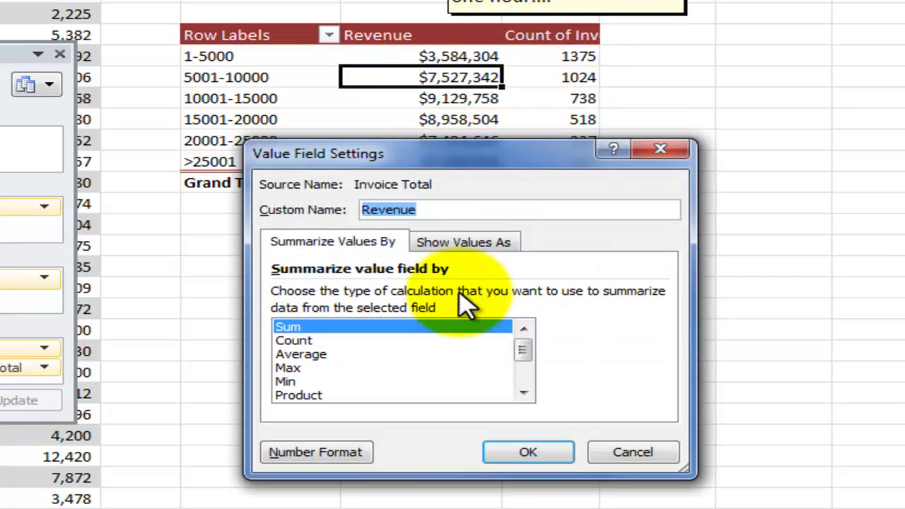
drag(442, 166, 500, 30)
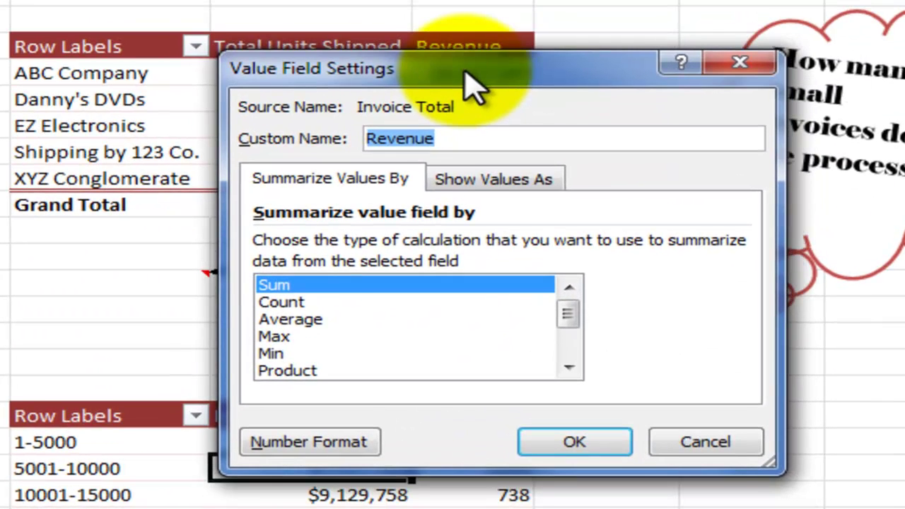
click(301, 445)
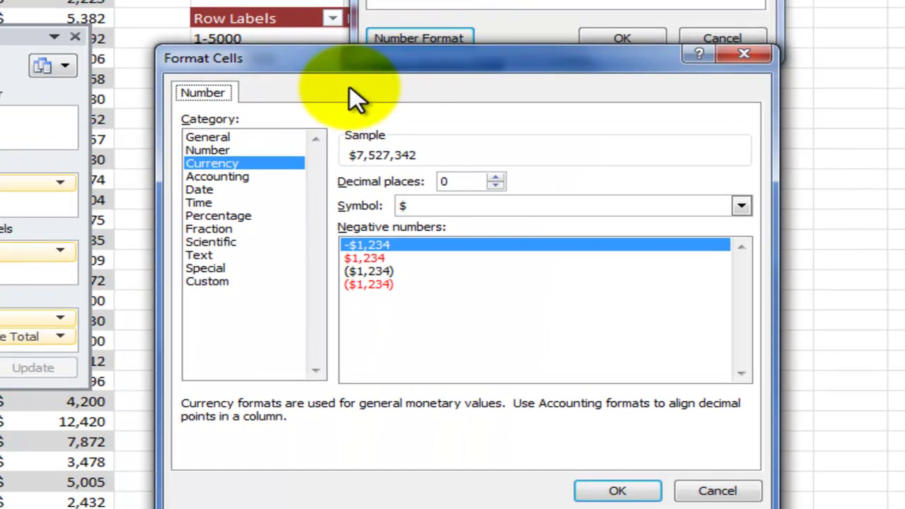
click(211, 281)
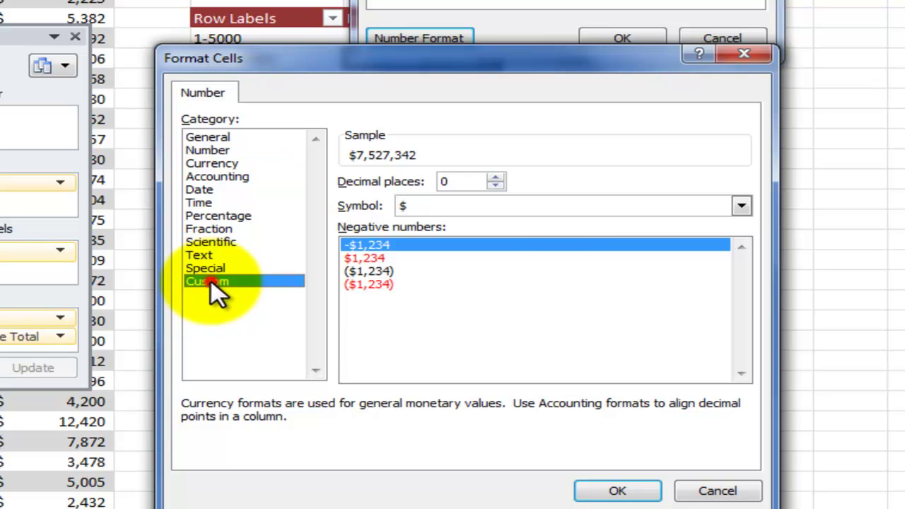
drag(408, 197, 218, 202)
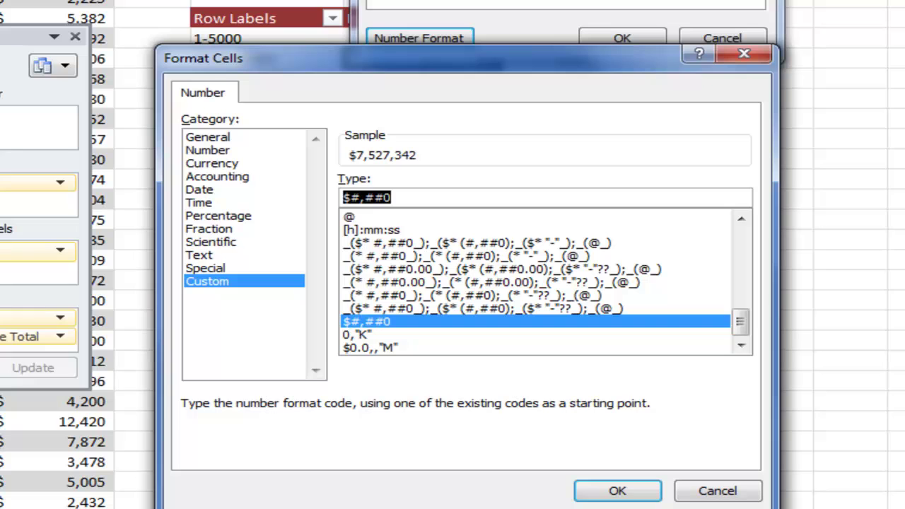
text($0.0,,"M)
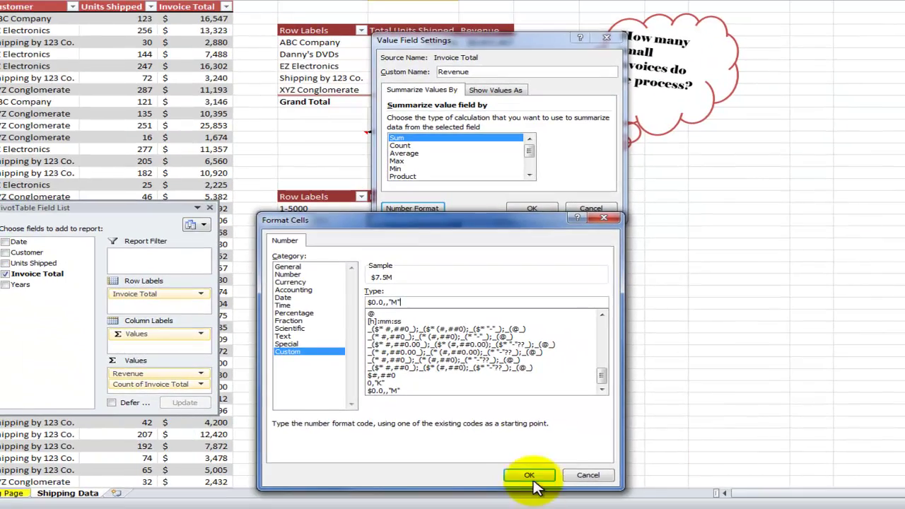
click(549, 479)
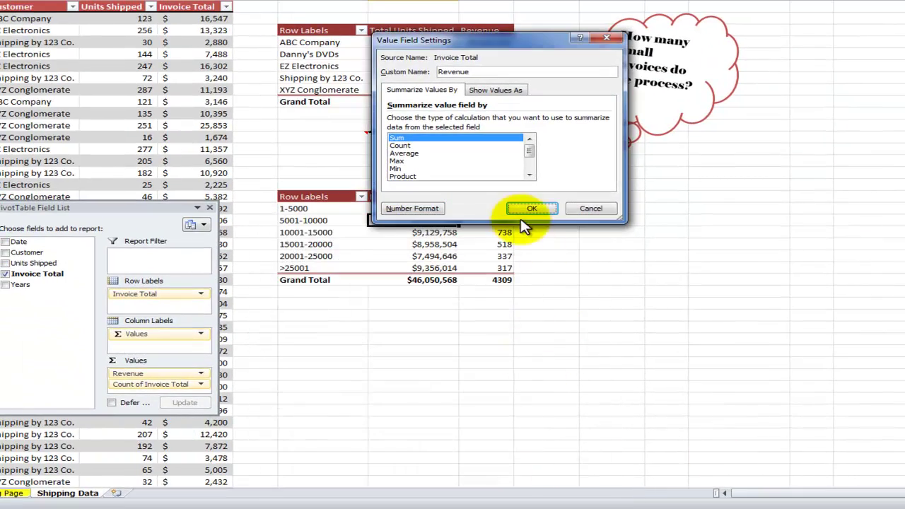
click(530, 209)
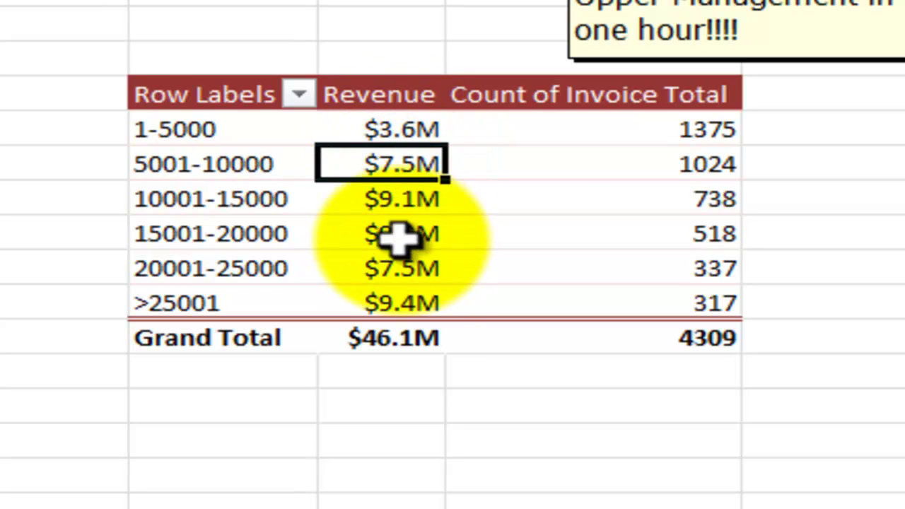
Set the custom name of the Count of Invoice Total value field to Invoice Count in the frequency pivot table
mouse_move(390, 124)
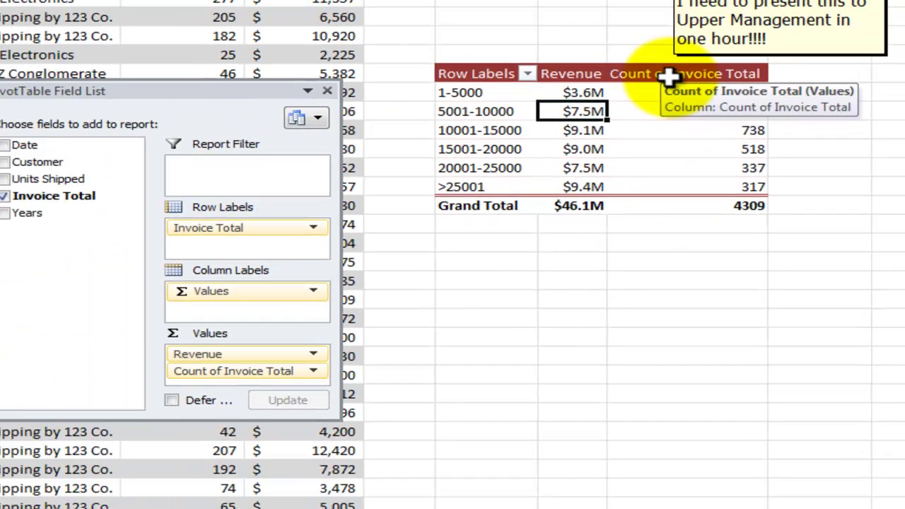
click(563, 100)
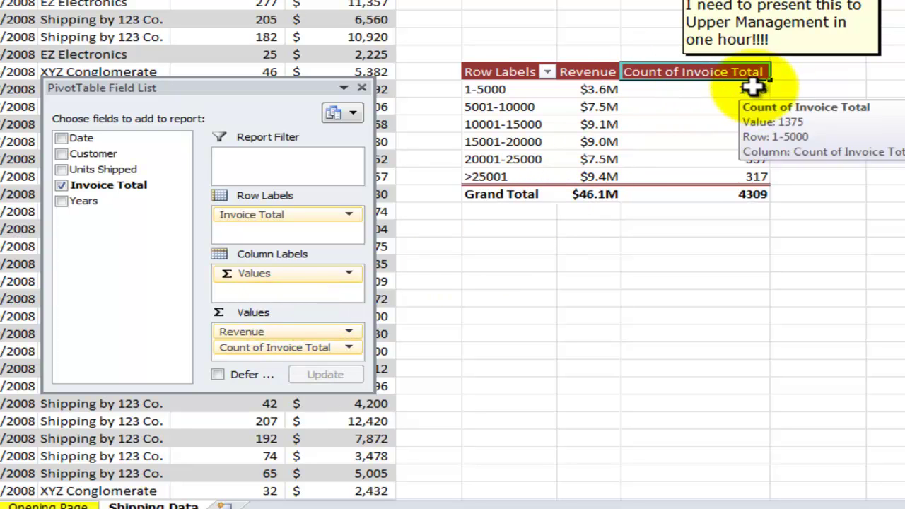
click(686, 107)
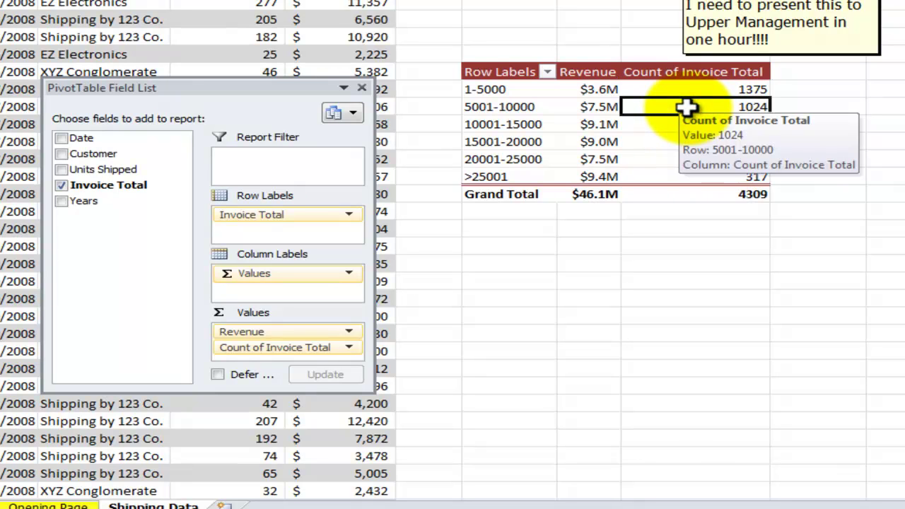
right_click(688, 106)
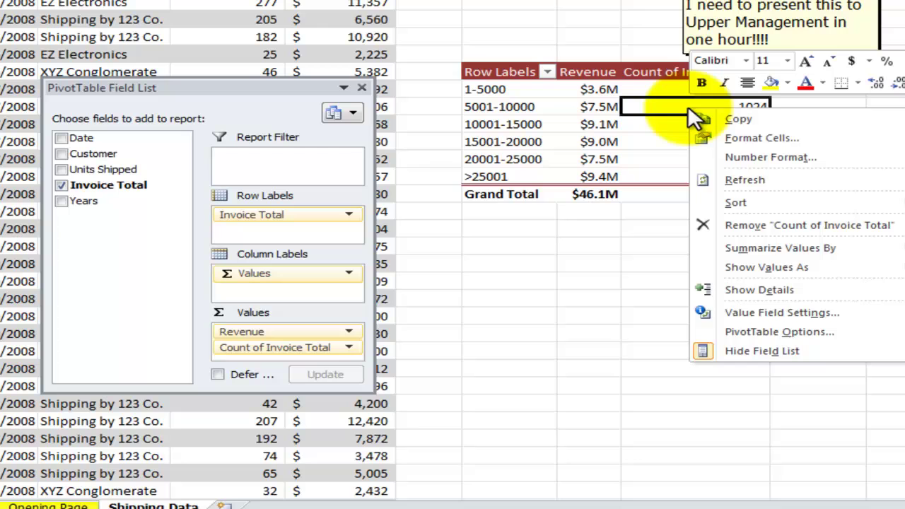
click(755, 312)
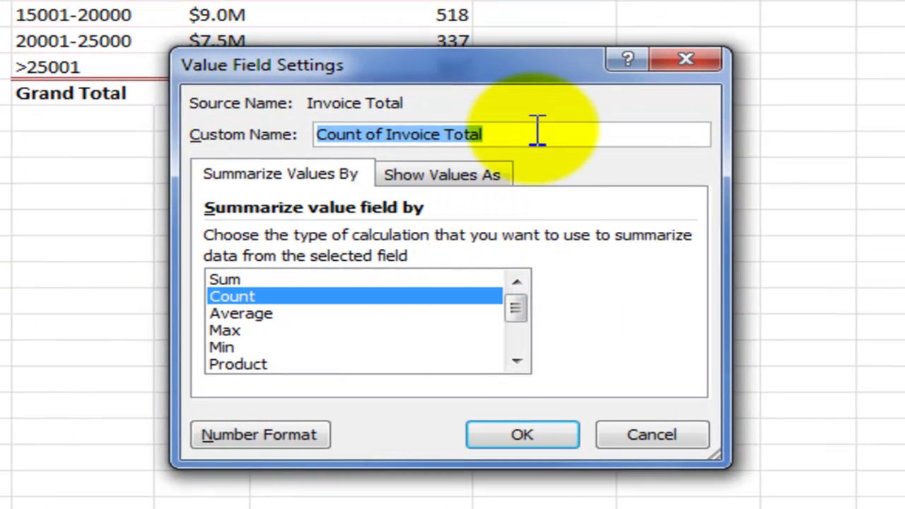
text(Invoice Count)
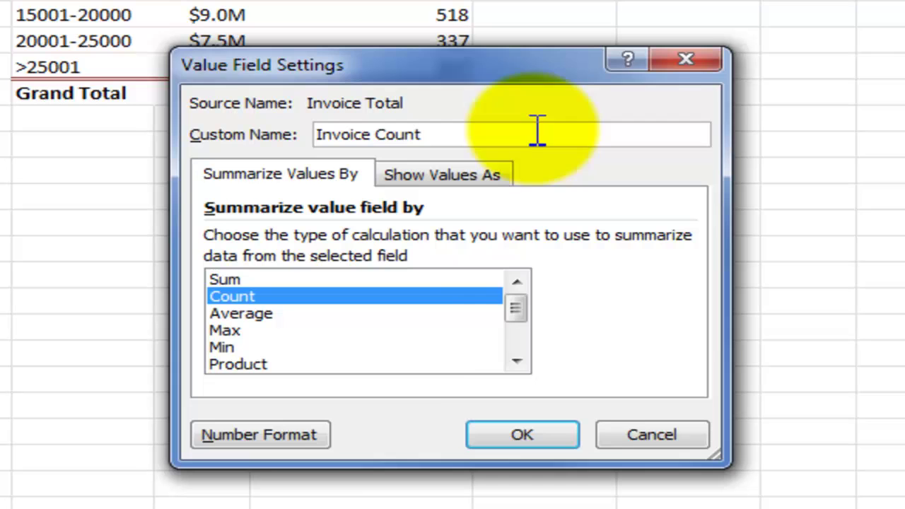
Format the Invoice Count values with the Accounting number format, 0 decimal places and no currency symbol
click(293, 444)
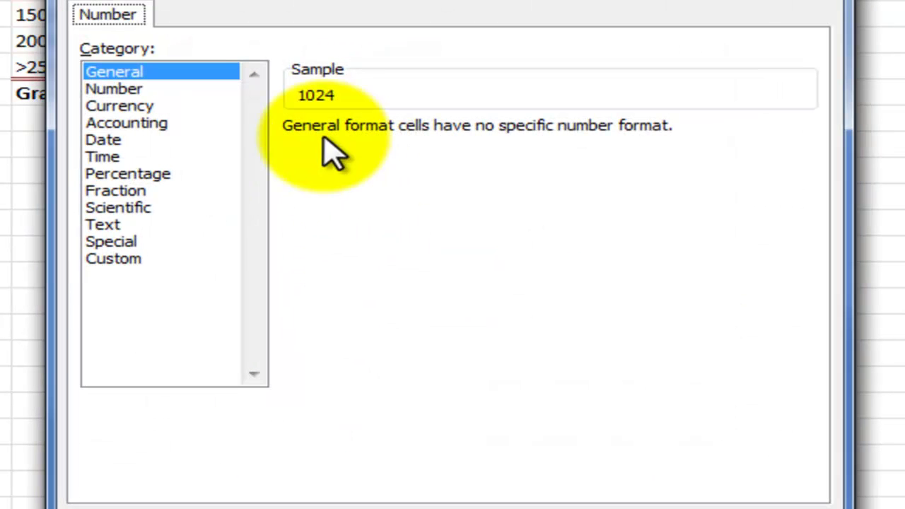
click(133, 124)
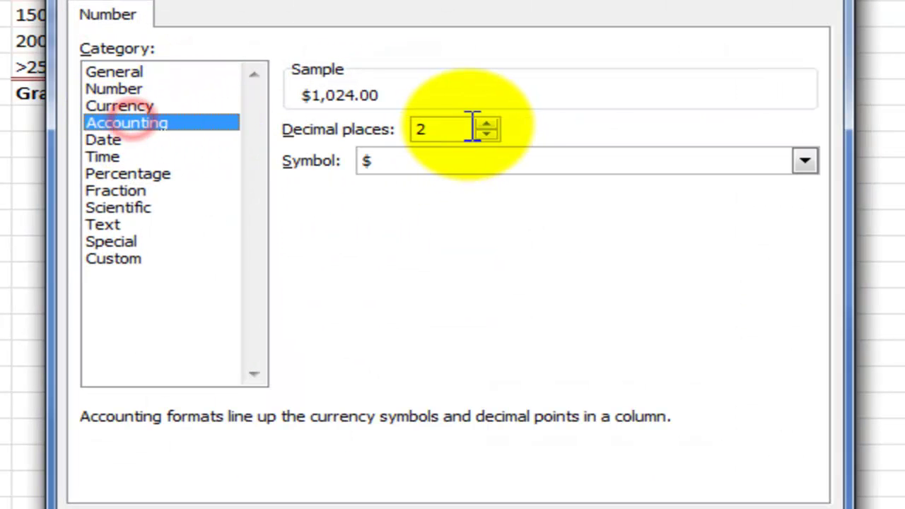
click(486, 134)
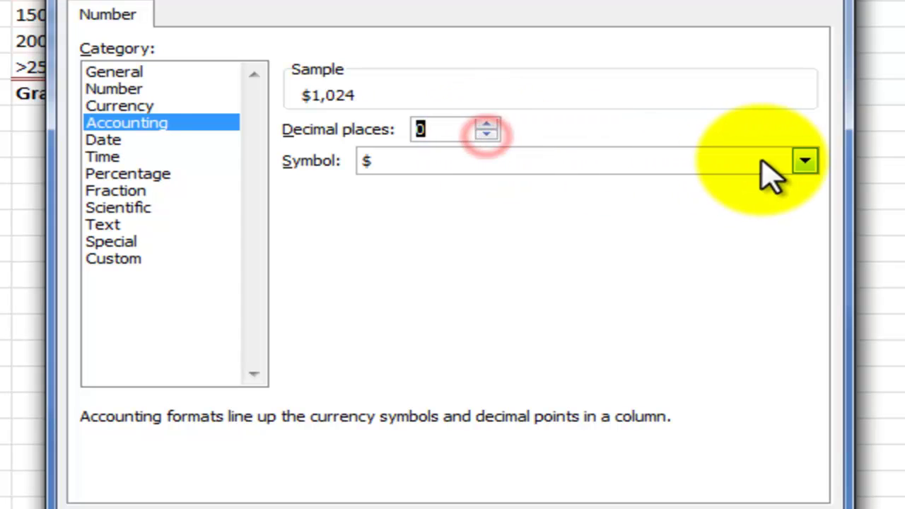
click(806, 162)
click(560, 191)
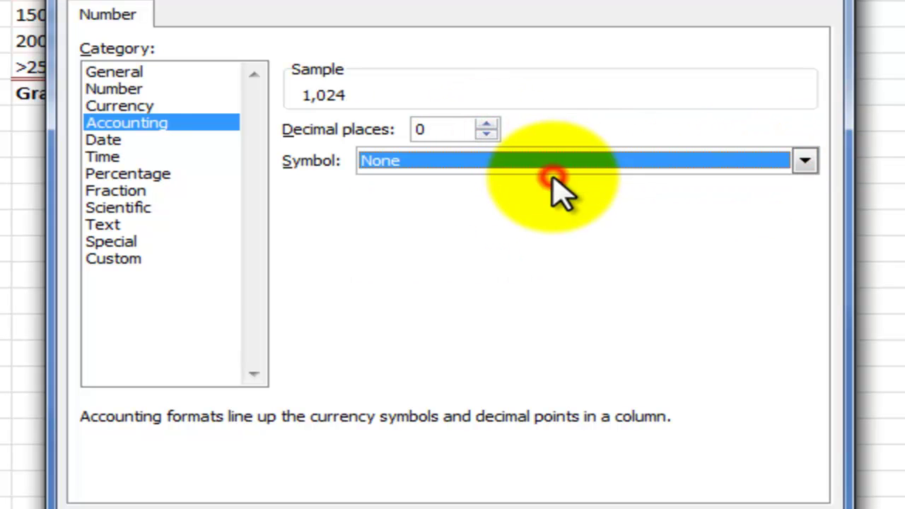
click(640, 501)
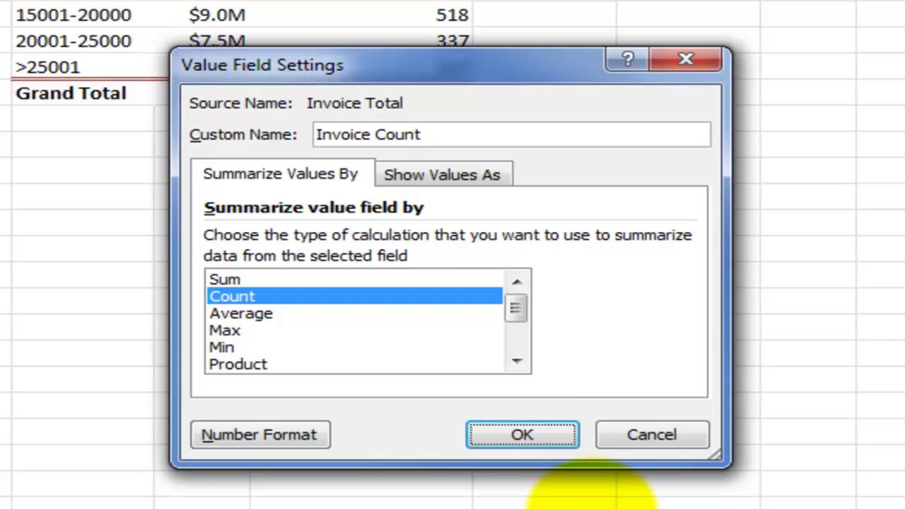
click(531, 442)
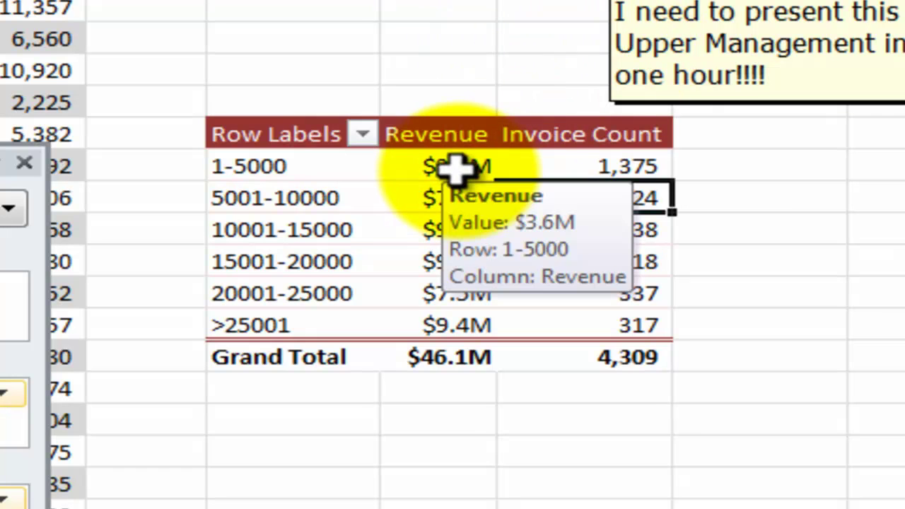
Copy the entire frequency pivot table and paste the duplicate below the original, starting at cell F27
click(453, 168)
click(429, 201)
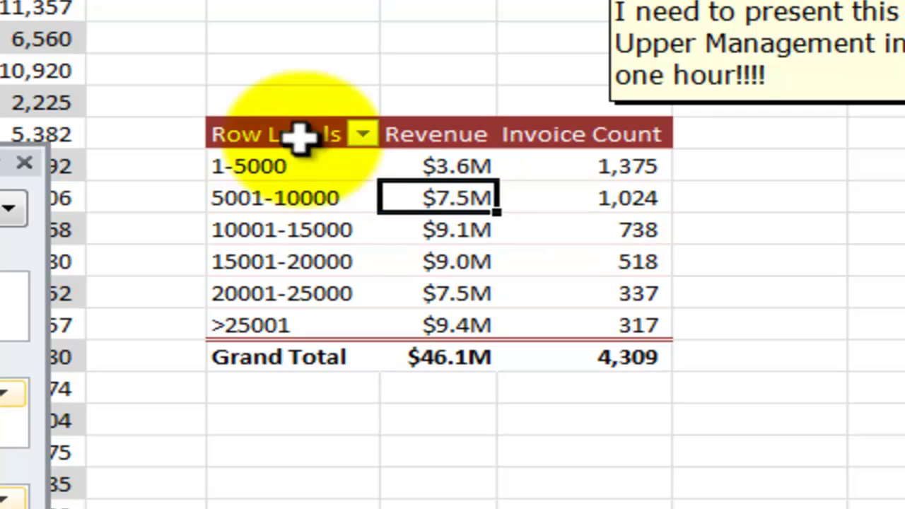
click(302, 201)
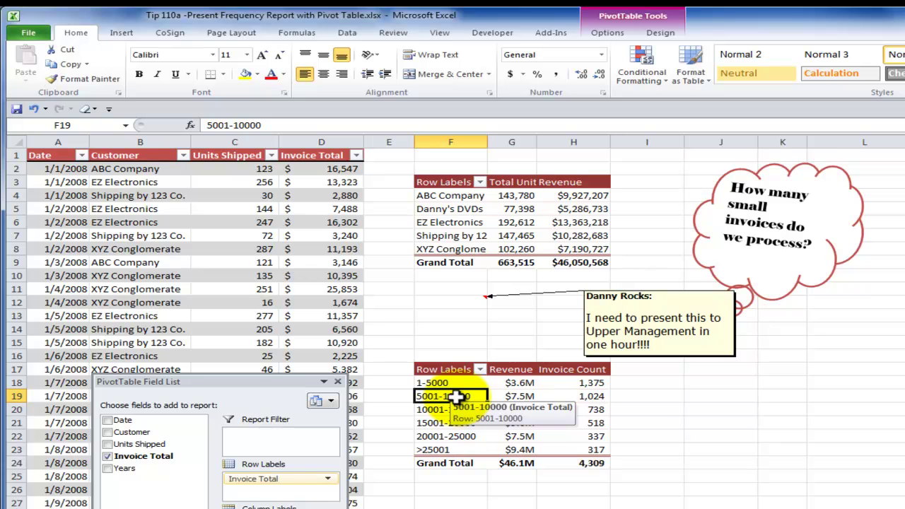
click(609, 36)
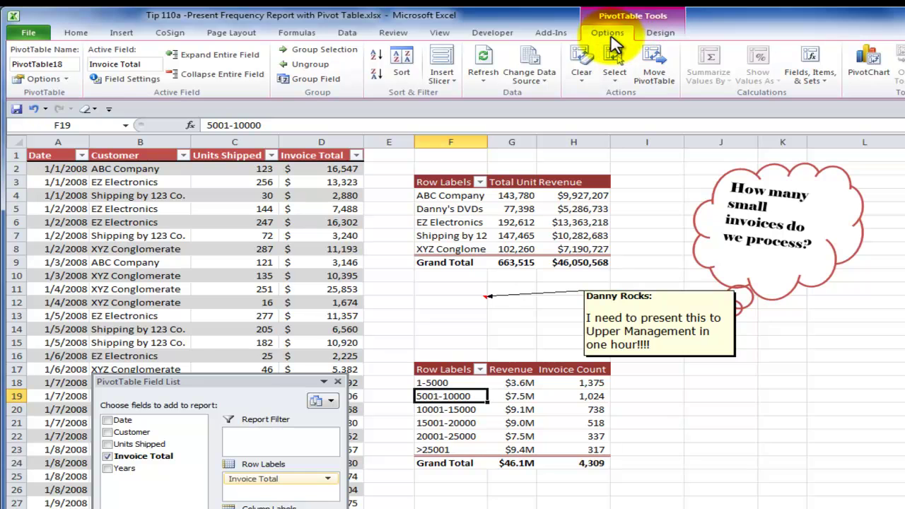
click(614, 59)
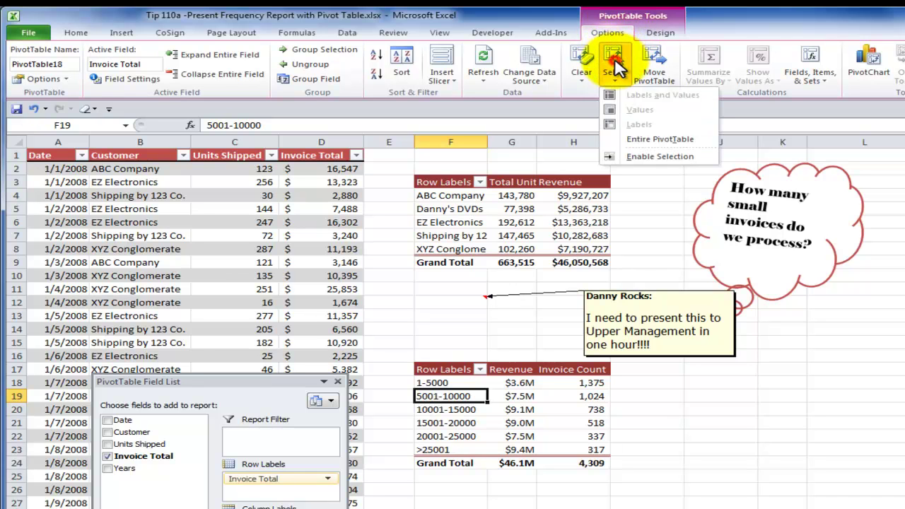
click(658, 140)
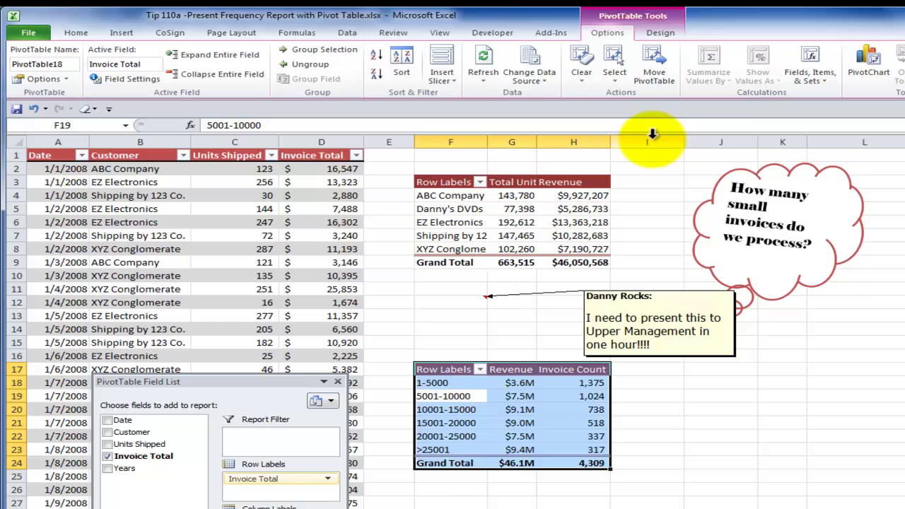
key(ctrl+c)
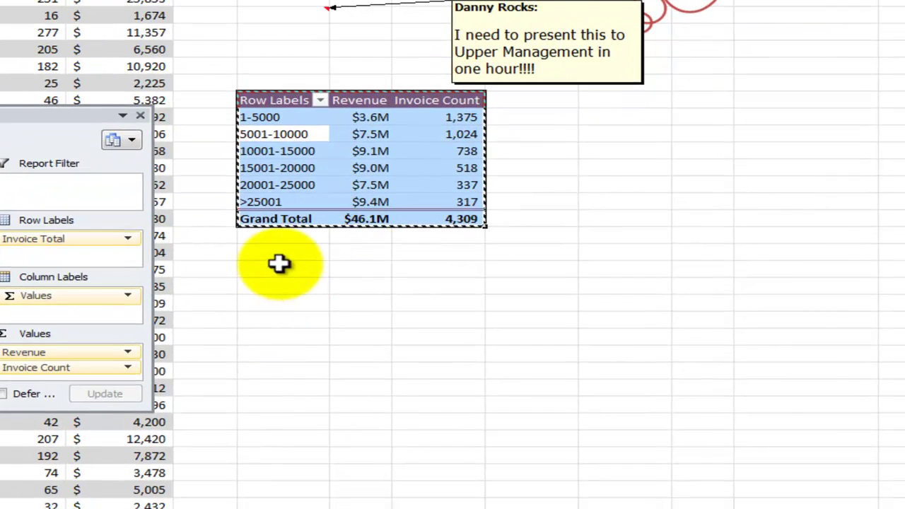
click(329, 344)
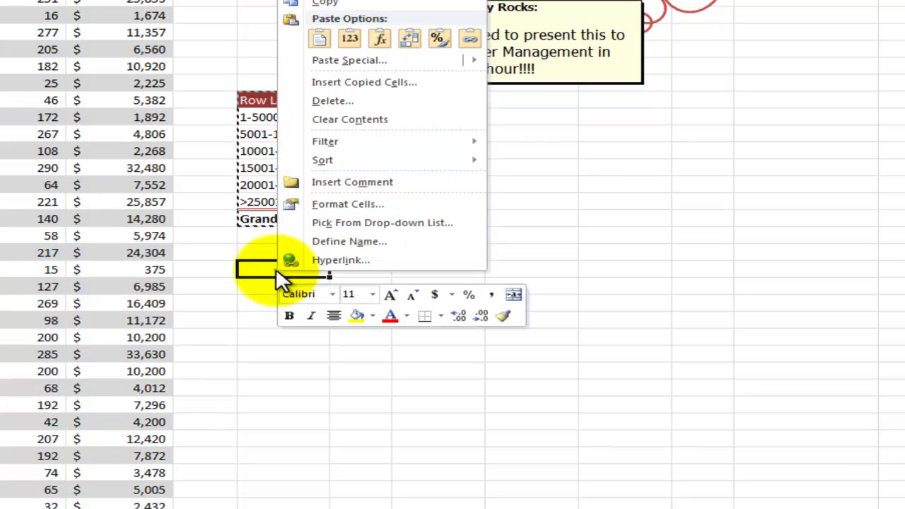
right_click(275, 268)
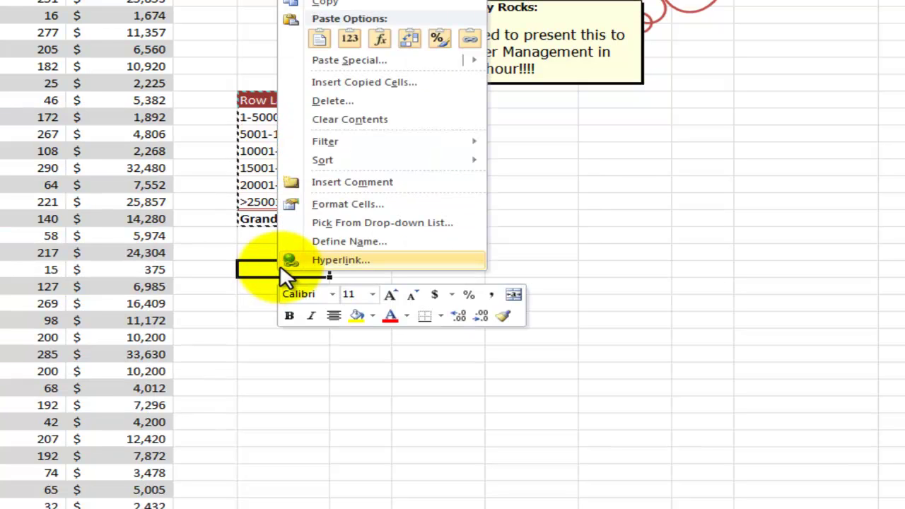
click(319, 39)
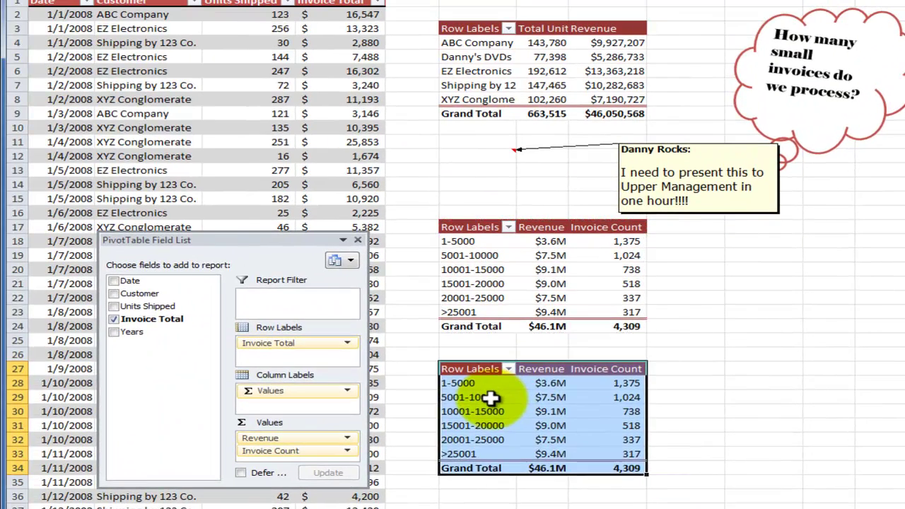
Compare the Revenue cells of the original frequency pivot table with those of its duplicate below
click(458, 394)
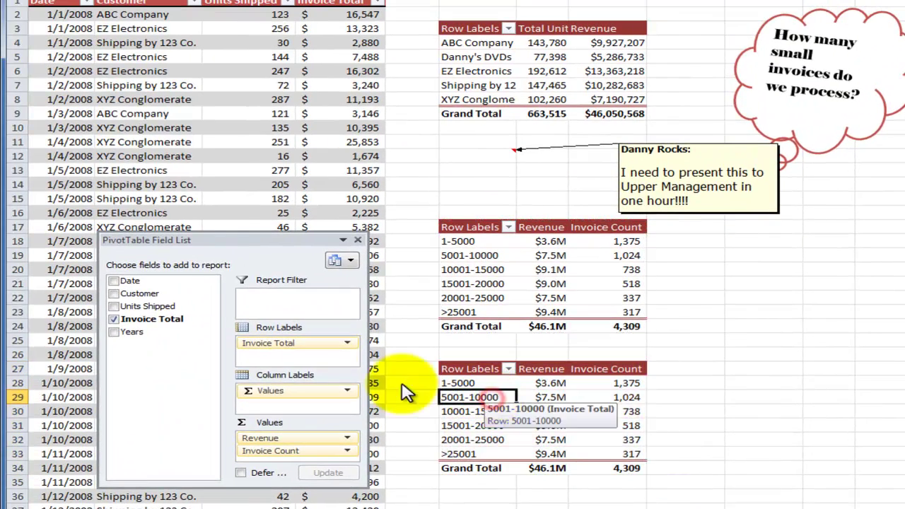
click(475, 297)
click(475, 412)
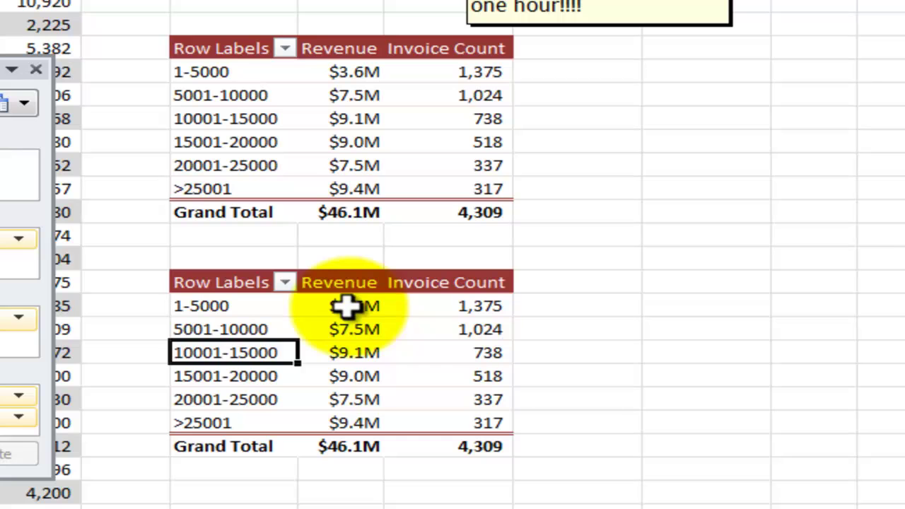
click(551, 383)
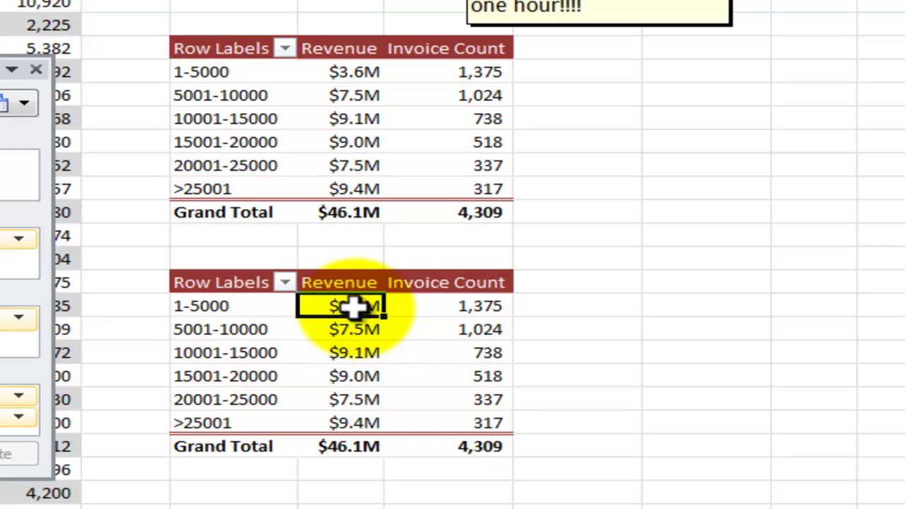
click(345, 72)
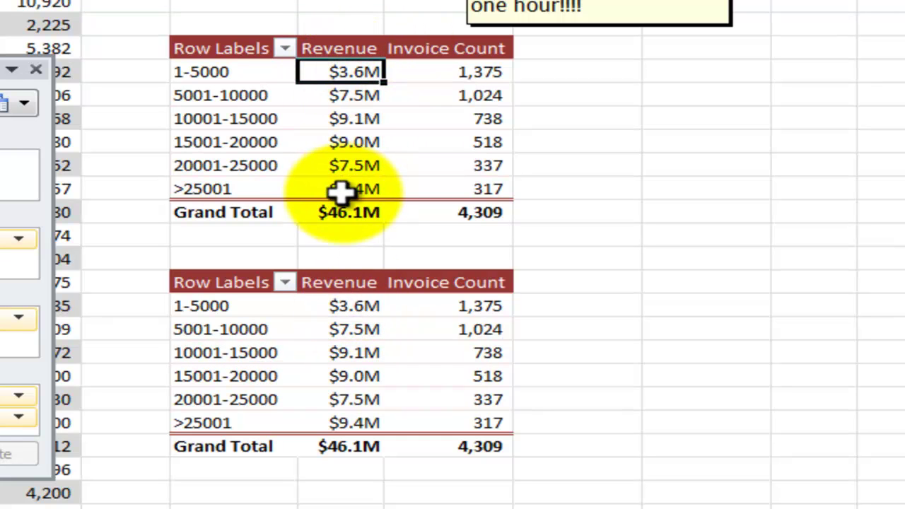
click(343, 306)
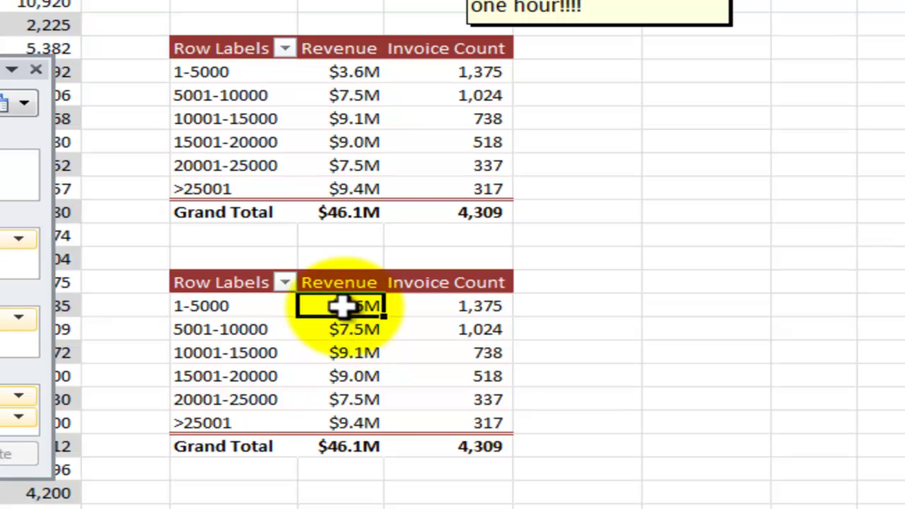
click(356, 448)
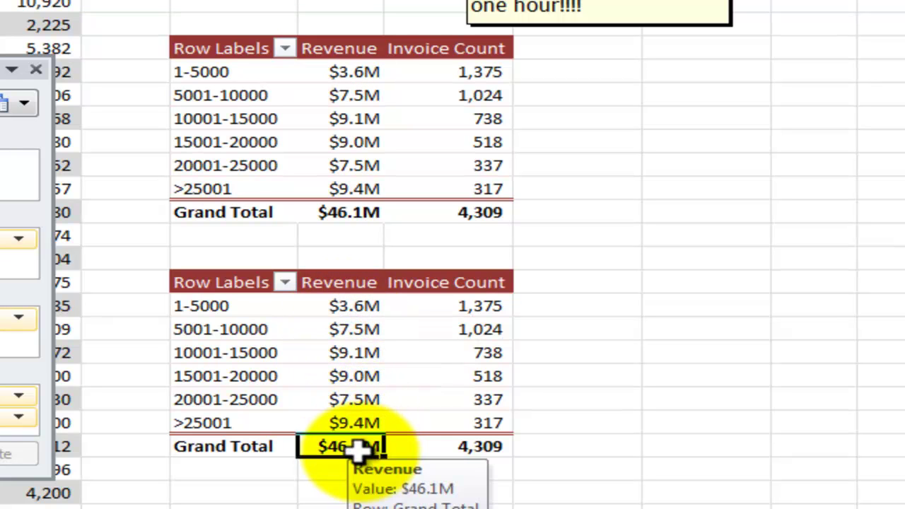
Show the Revenue values in the duplicated pivot table as % of Column Total
click(354, 305)
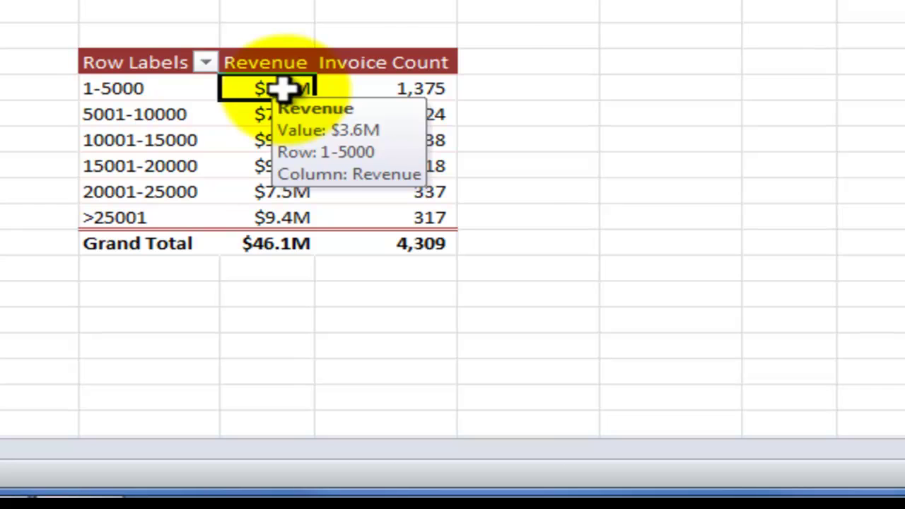
right_click(293, 106)
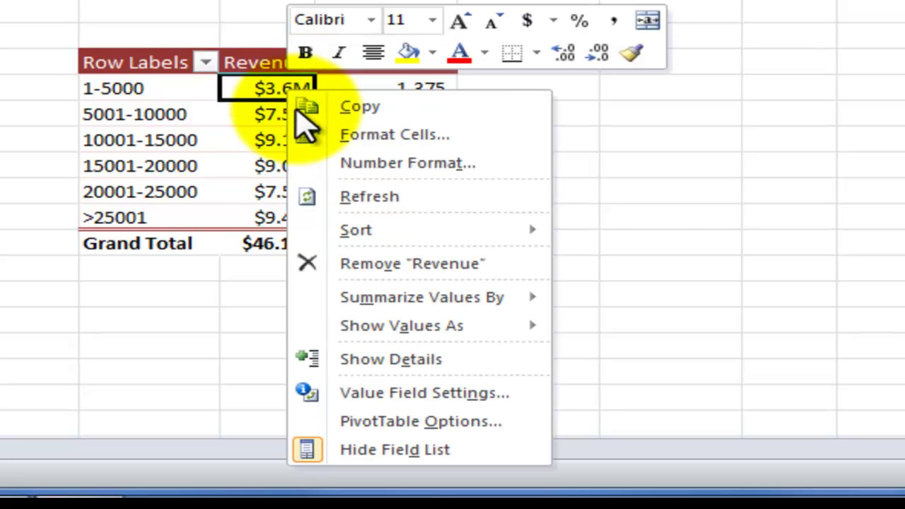
mouse_move(423, 338)
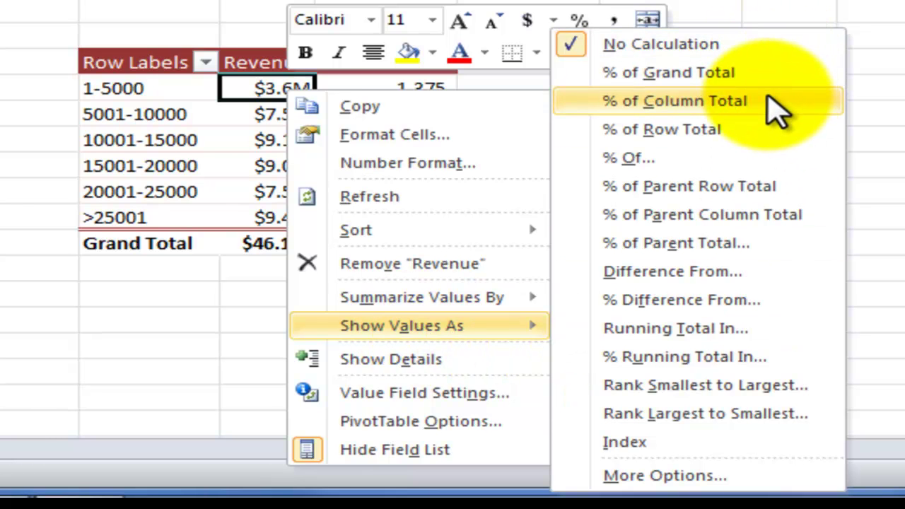
click(767, 99)
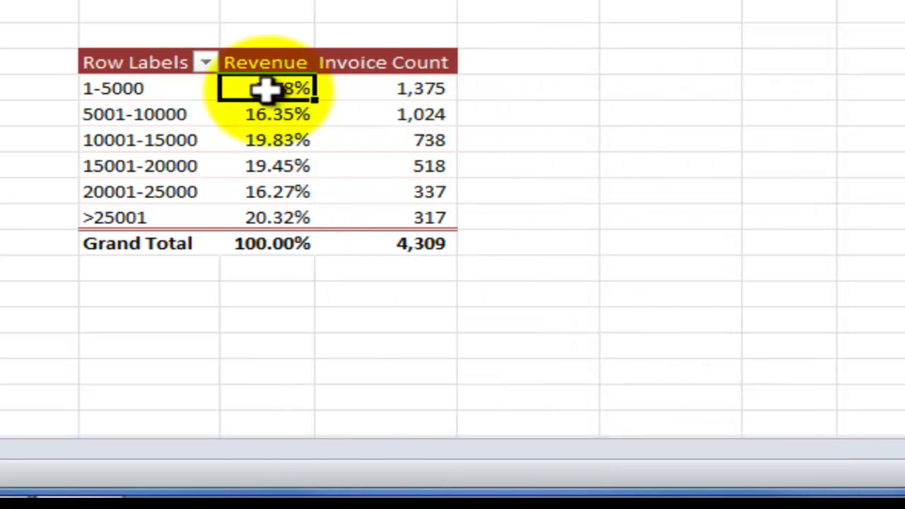
Format the Revenue field of the duplicated pivot table as Percentage with 0 decimal places
click(157, 89)
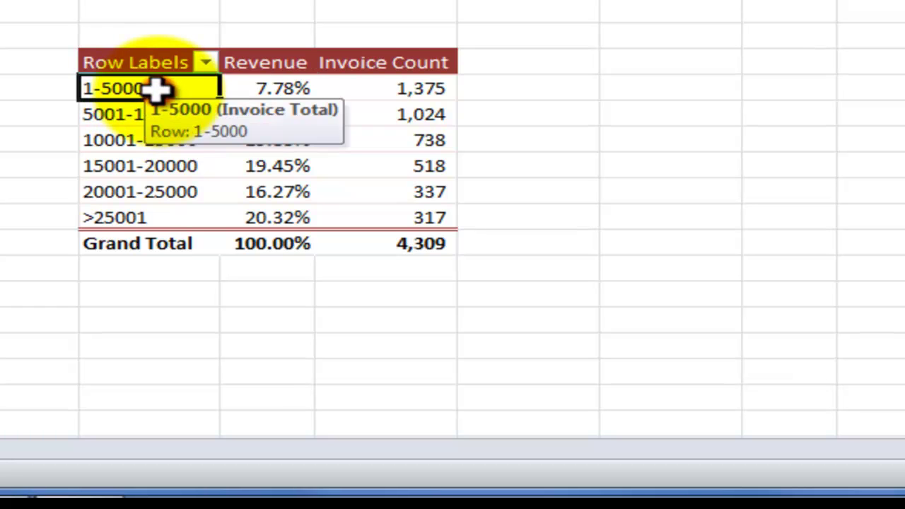
click(290, 88)
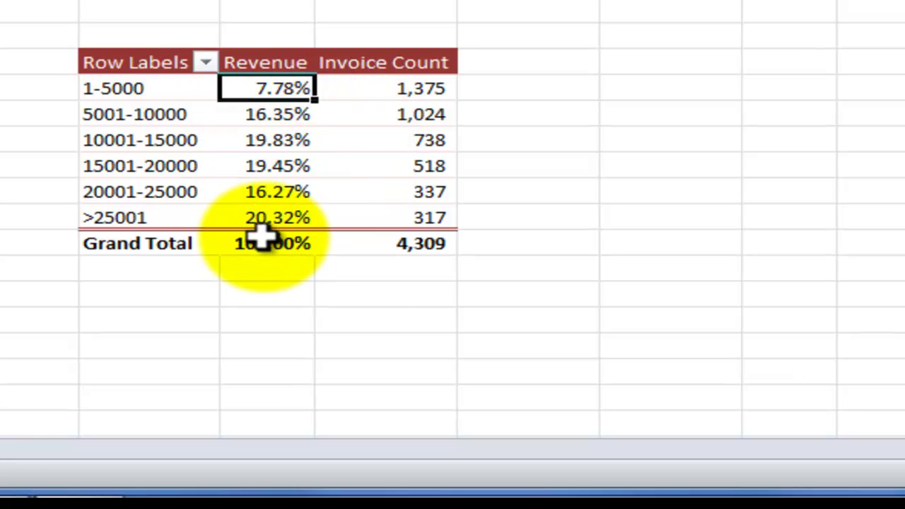
right_click(283, 89)
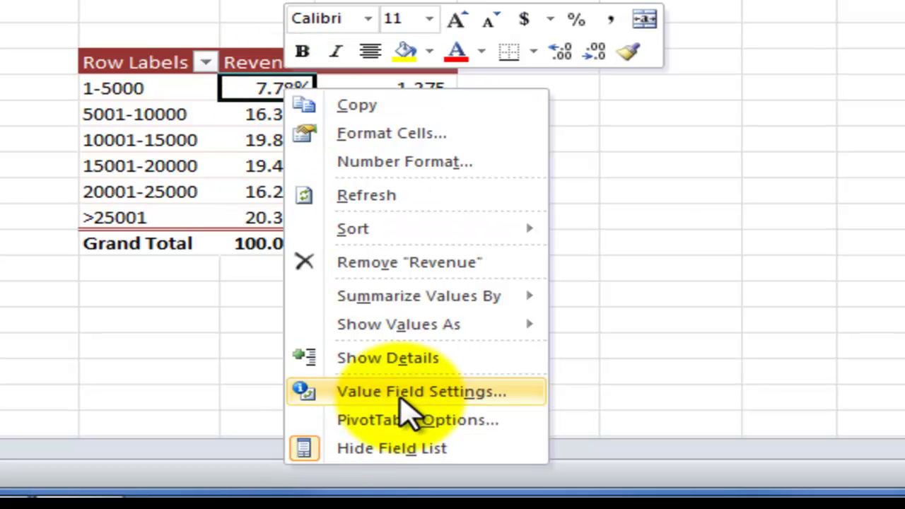
click(399, 391)
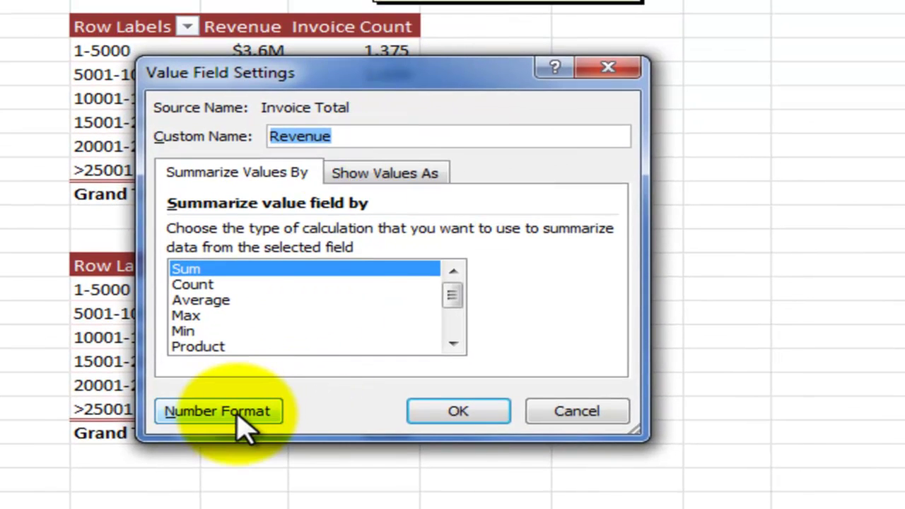
click(236, 383)
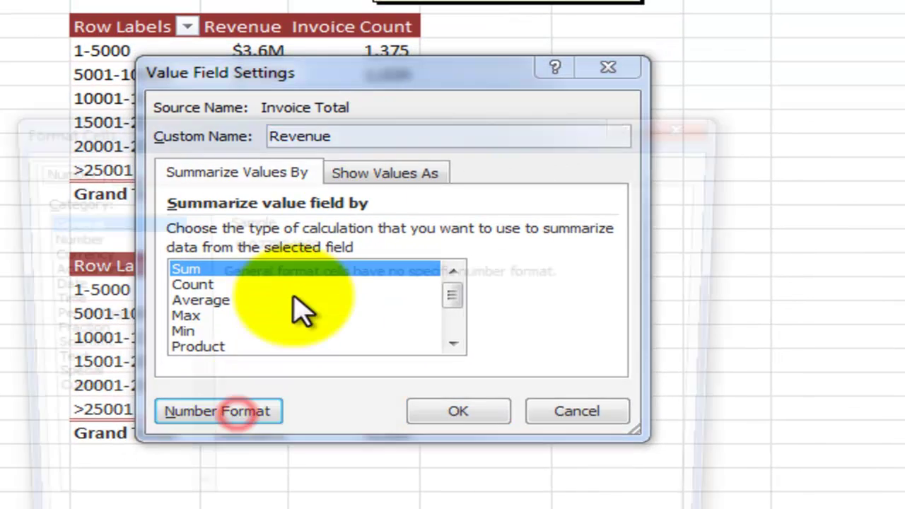
click(63, 315)
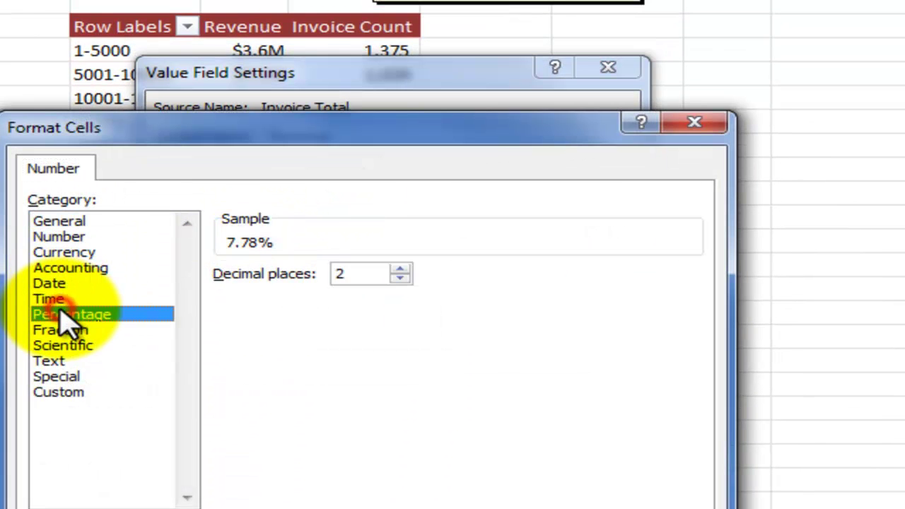
click(401, 278)
click(400, 279)
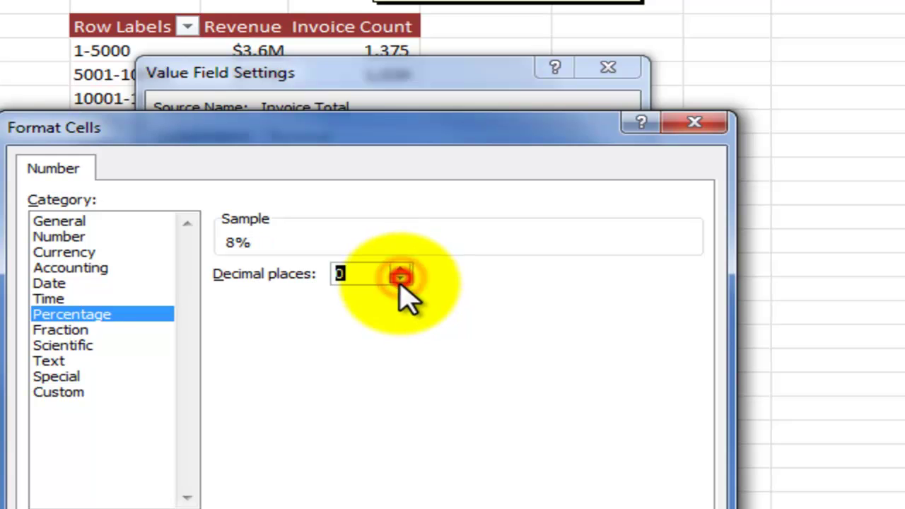
key(Return)
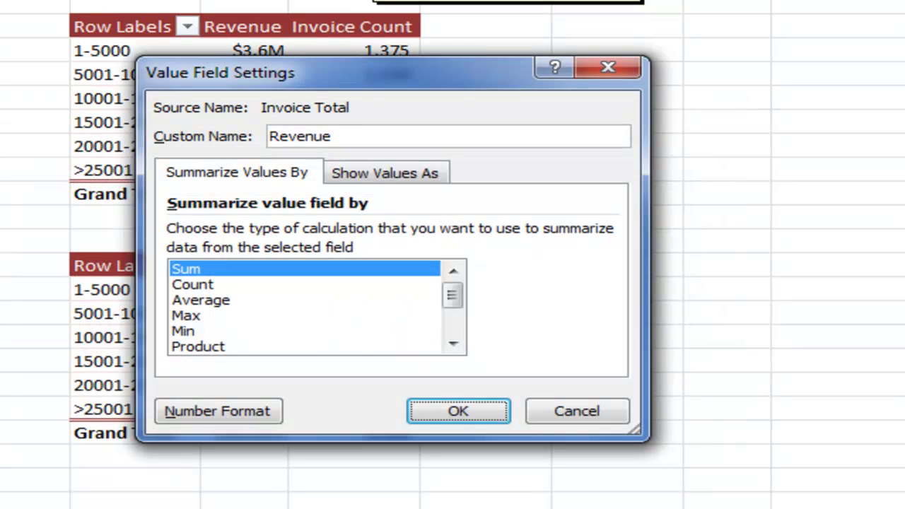
click(466, 416)
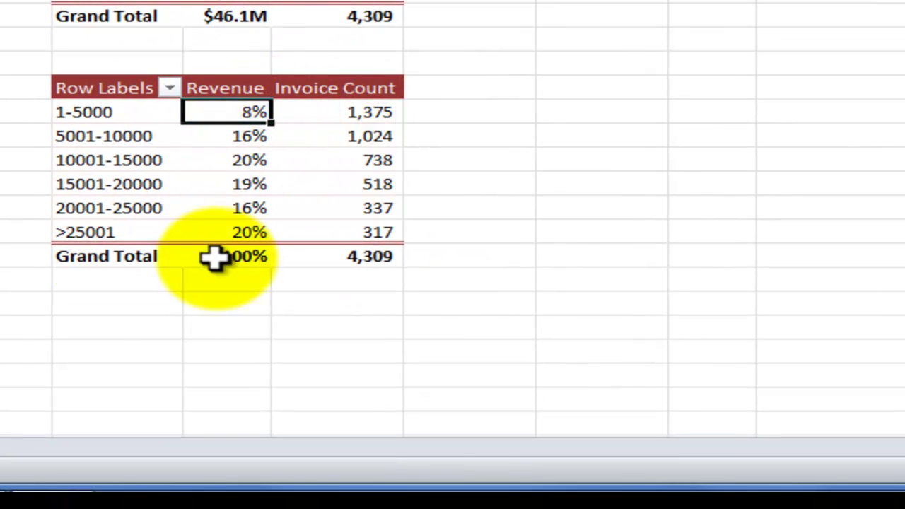
mouse_move(335, 106)
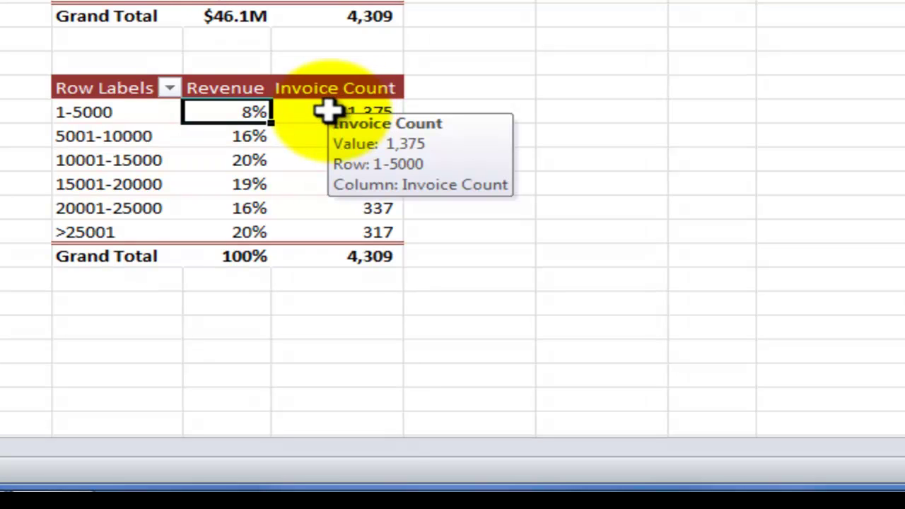
right_click(329, 111)
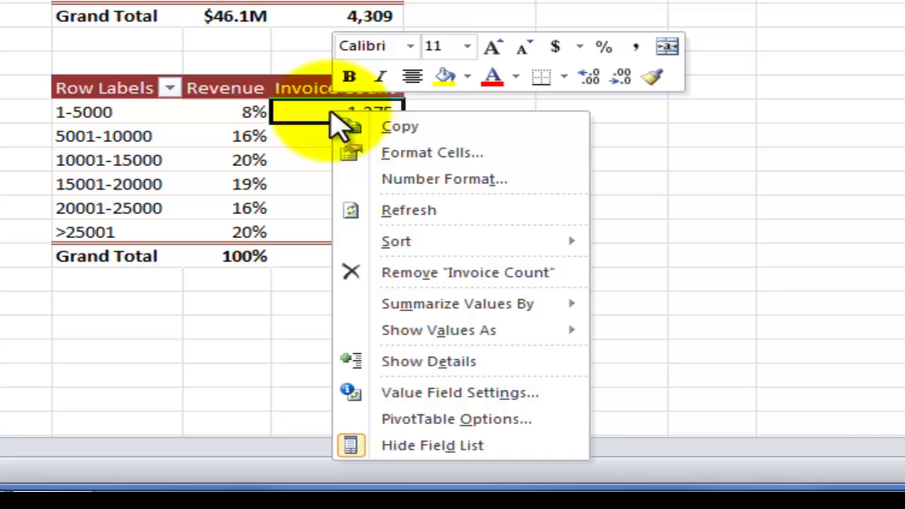
mouse_move(428, 306)
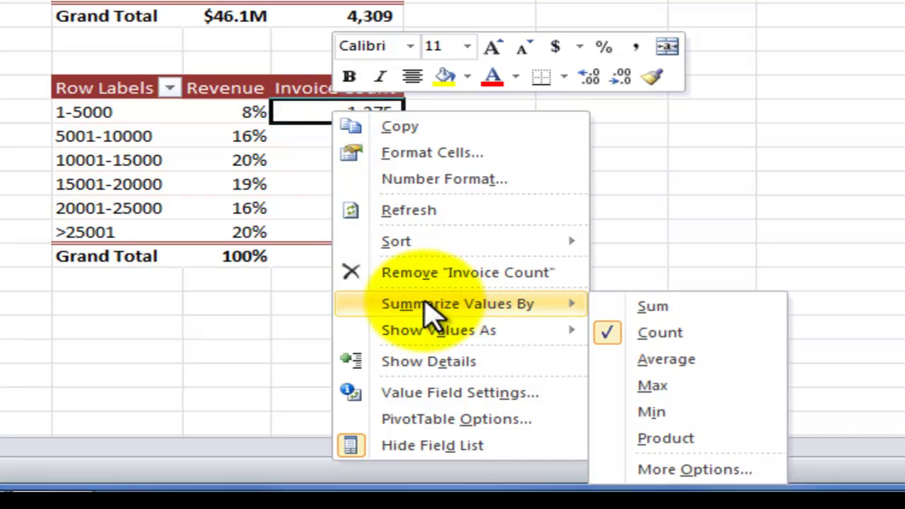
mouse_move(434, 331)
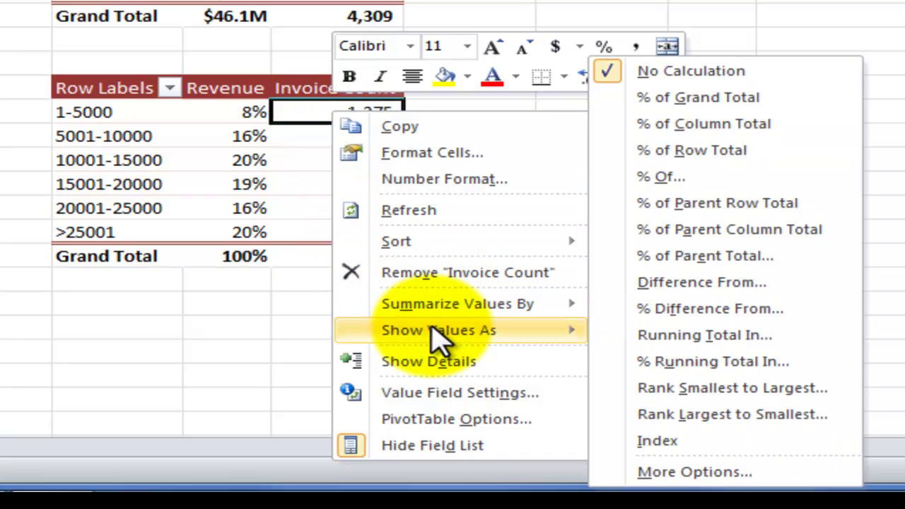
click(314, 107)
In the duplicated pivot table's Invoice Count value field settings, set the values to show as % of Column Total
right_click(316, 107)
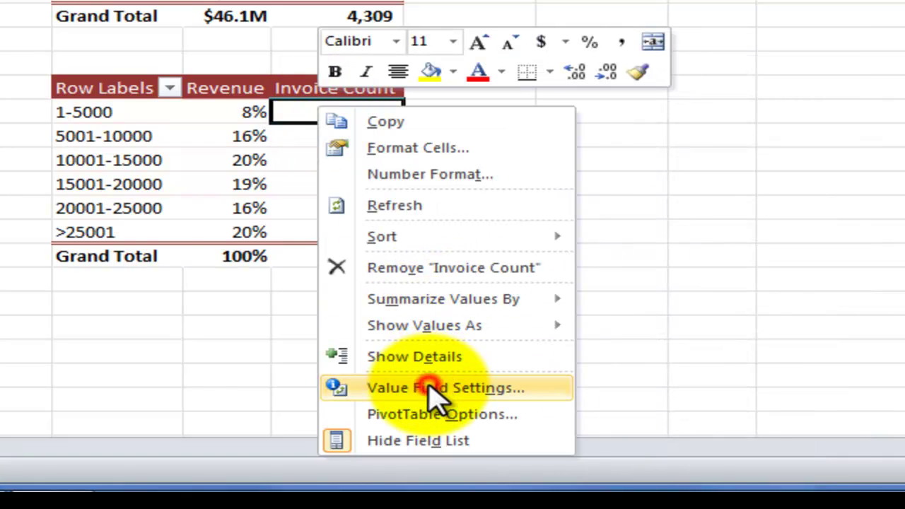
click(430, 385)
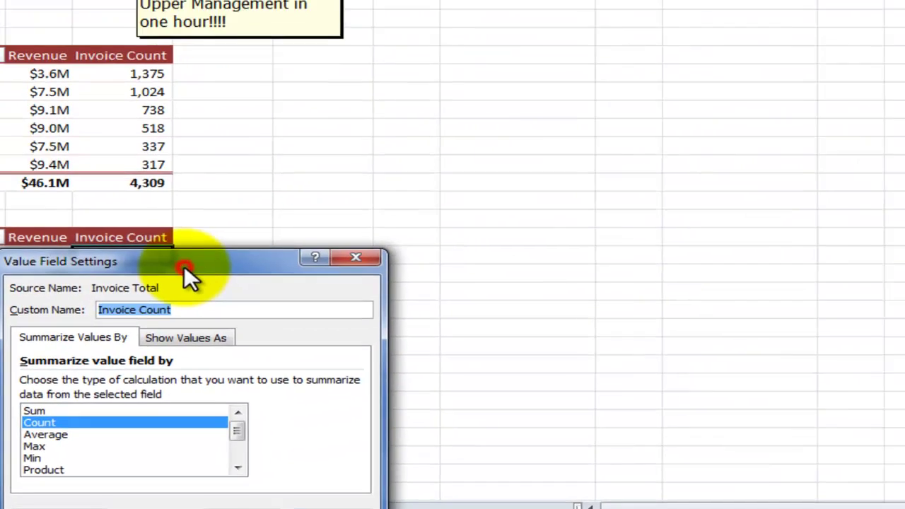
drag(185, 266, 536, 50)
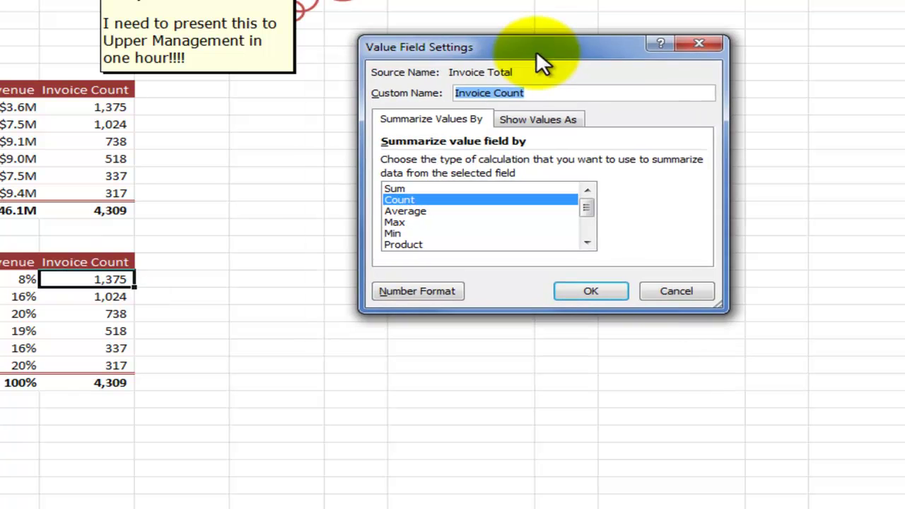
click(515, 128)
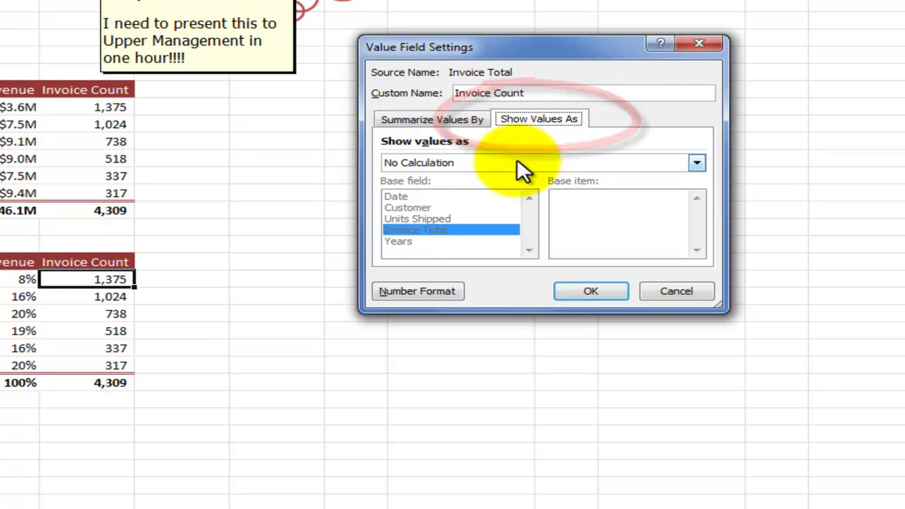
click(698, 162)
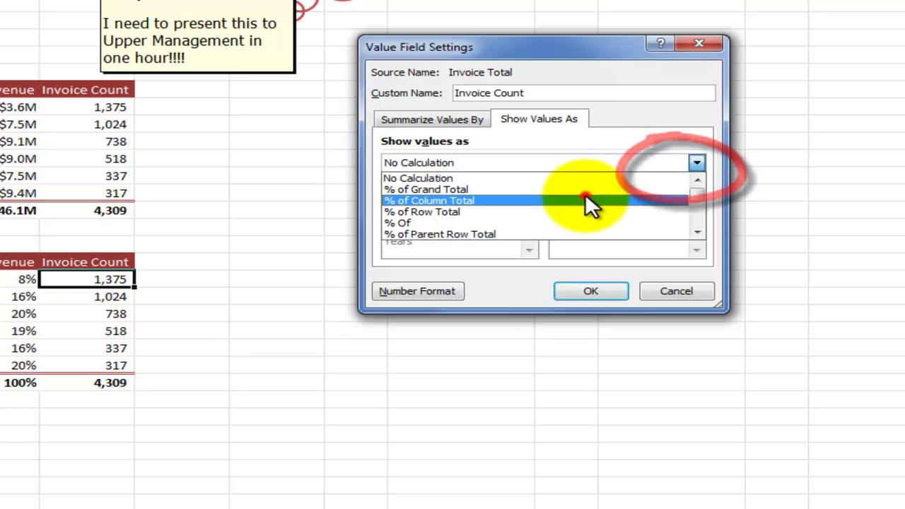
click(586, 195)
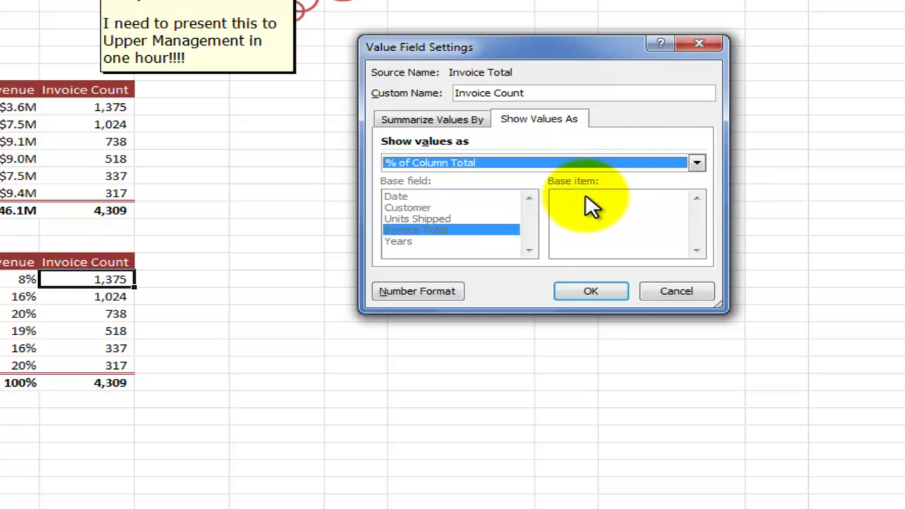
Give the Invoice Count field a Percentage number format with 0 decimal places and apply the value field settings
click(420, 291)
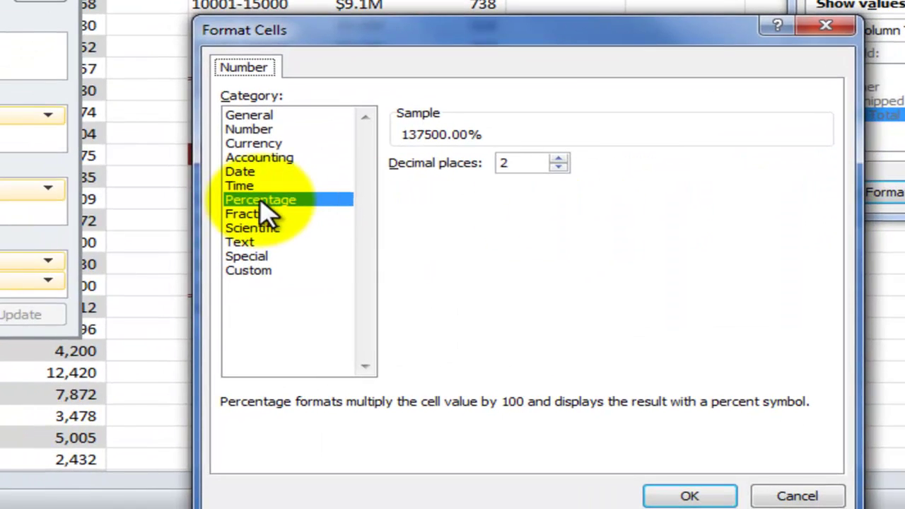
click(558, 170)
click(689, 496)
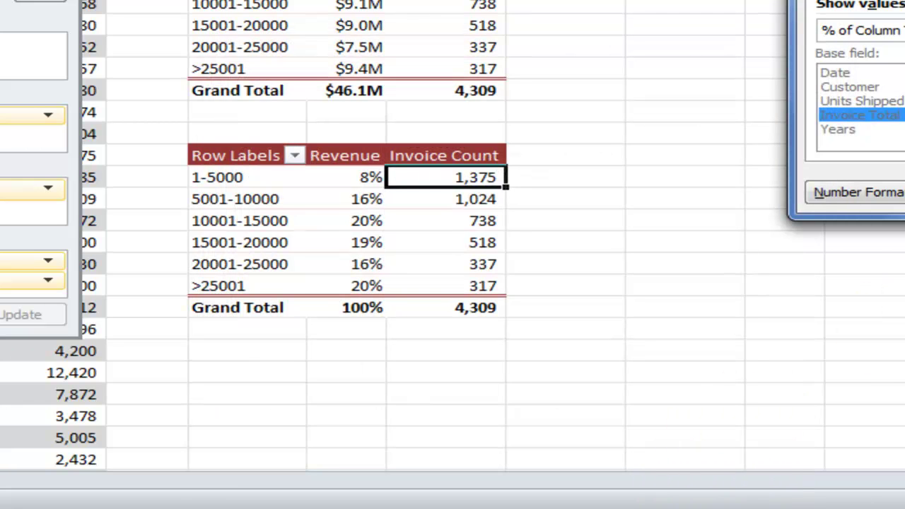
key(Return)
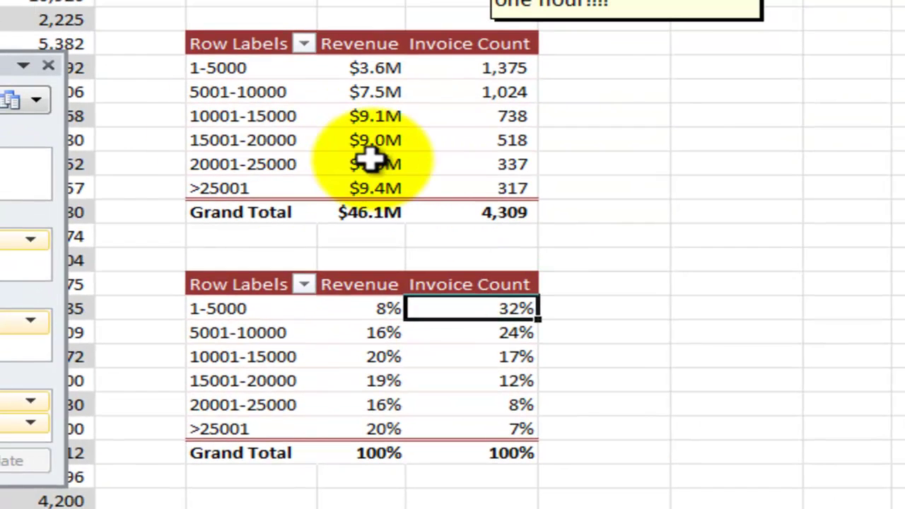
mouse_move(357, 67)
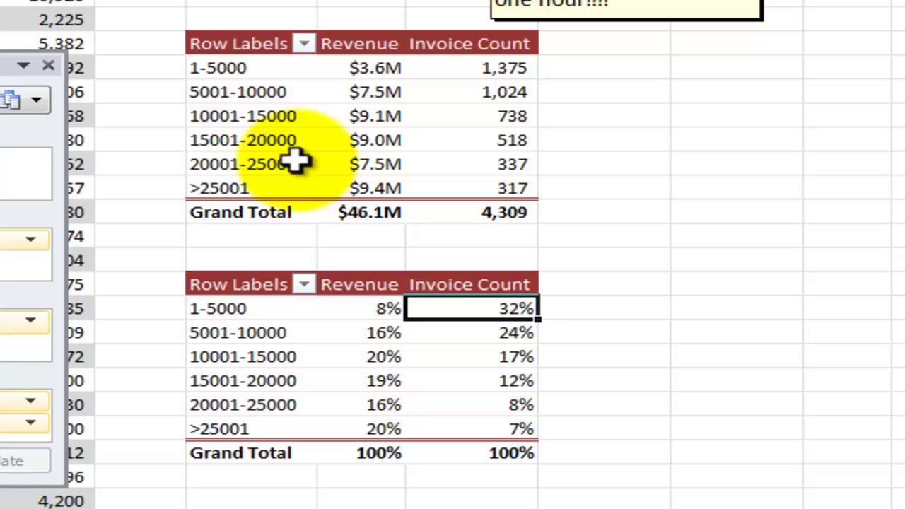
mouse_move(414, 348)
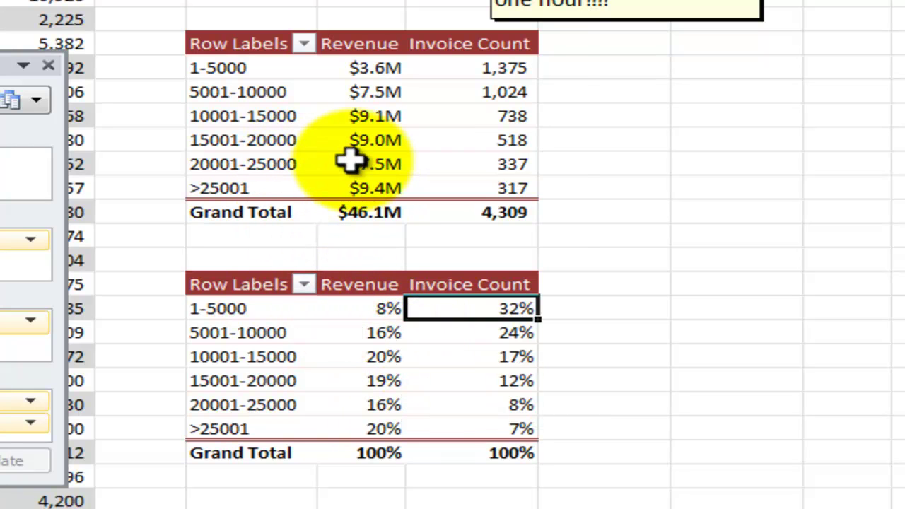
mouse_move(354, 159)
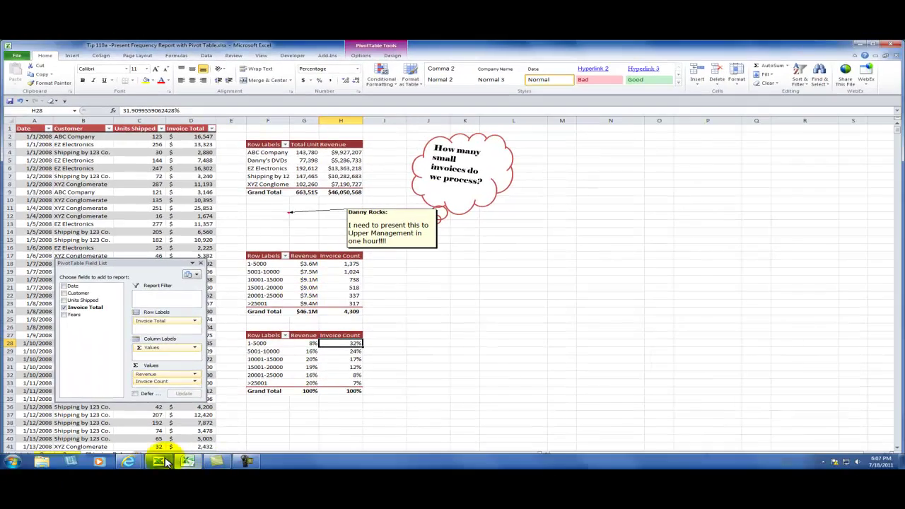
Switch to the other open Excel workbook and open the field settings for Invoice Total in the invoice frequency pivot table
click(160, 462)
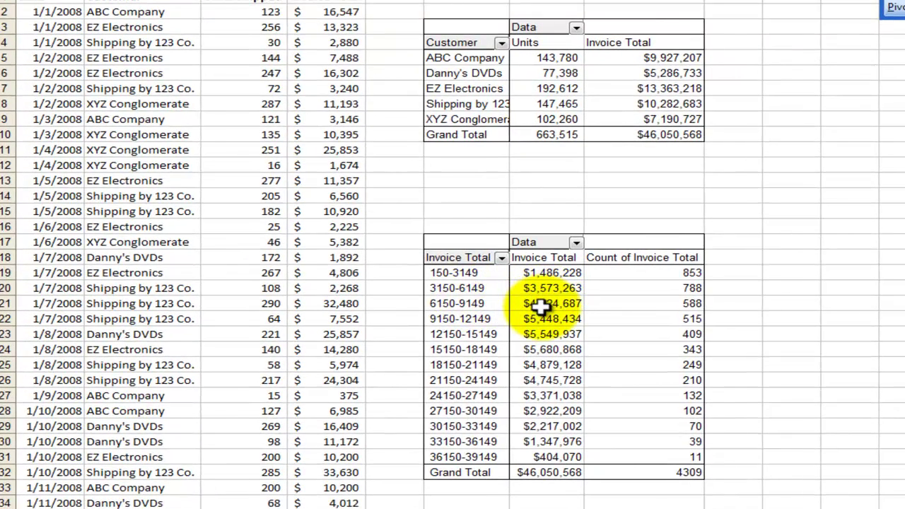
click(541, 304)
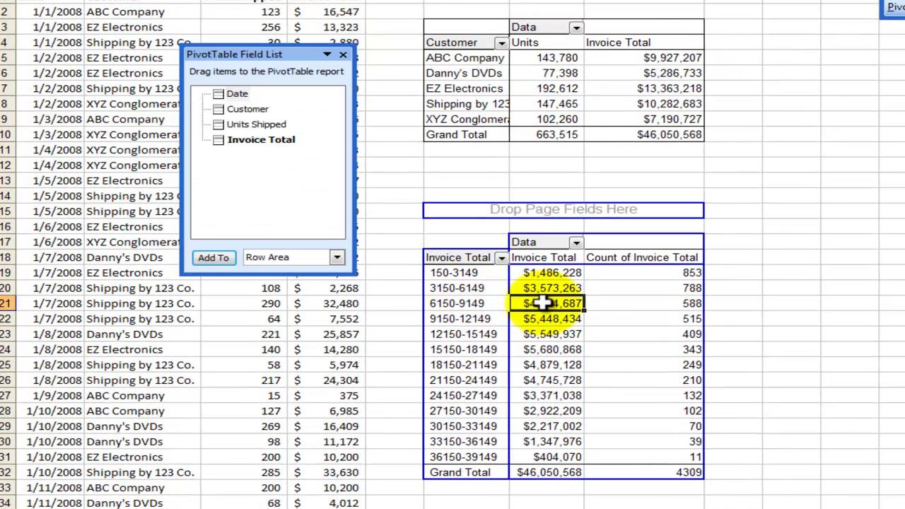
right_click(542, 303)
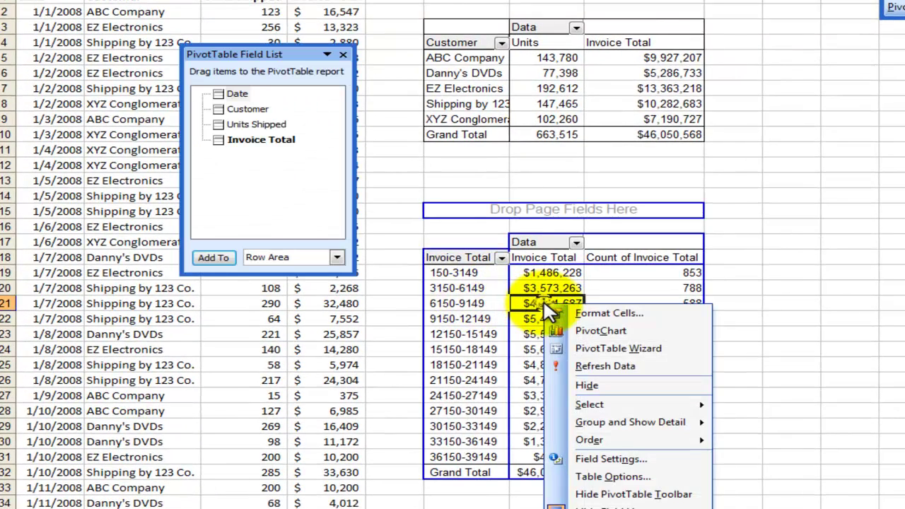
click(603, 464)
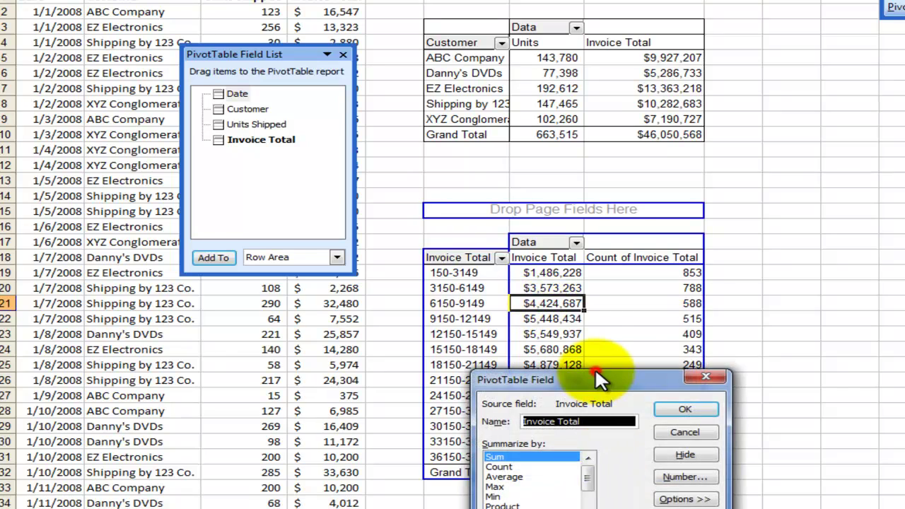
drag(860, 427, 756, 202)
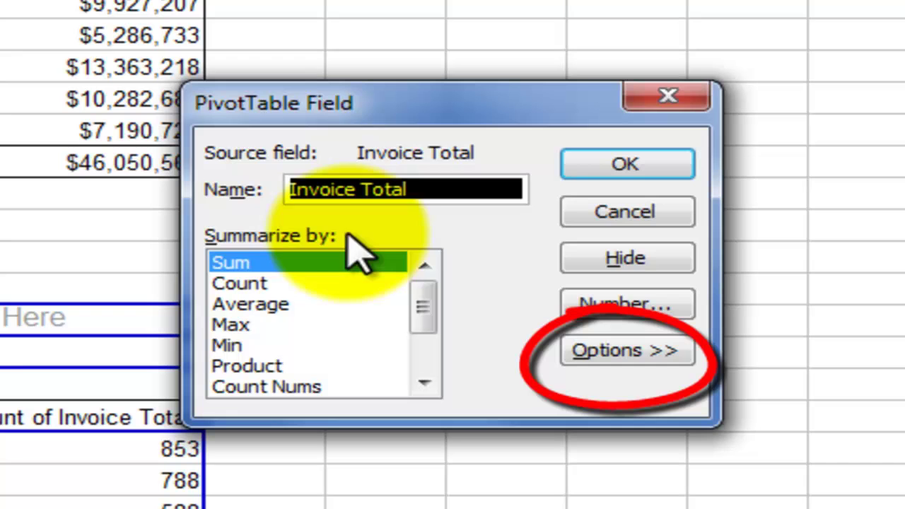
Expand the Invoice Total field options, show the data as % of column, and apply the field settings
click(615, 351)
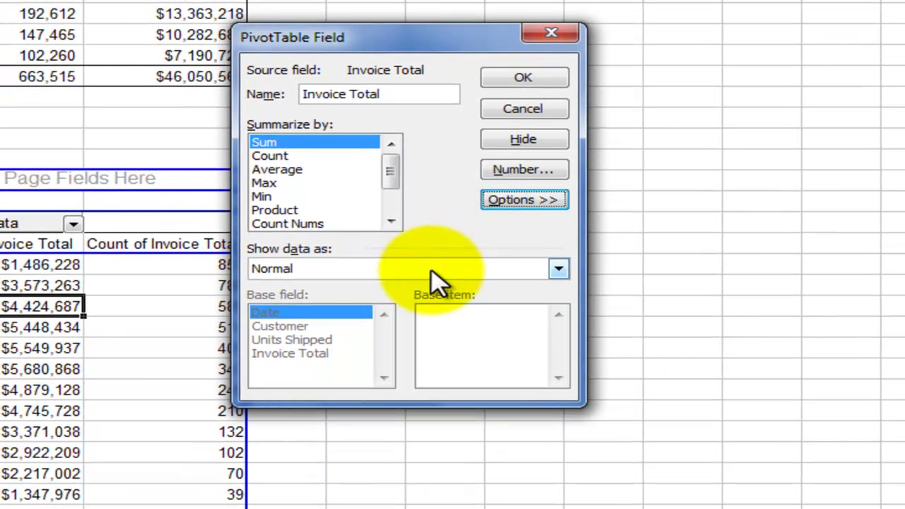
click(561, 269)
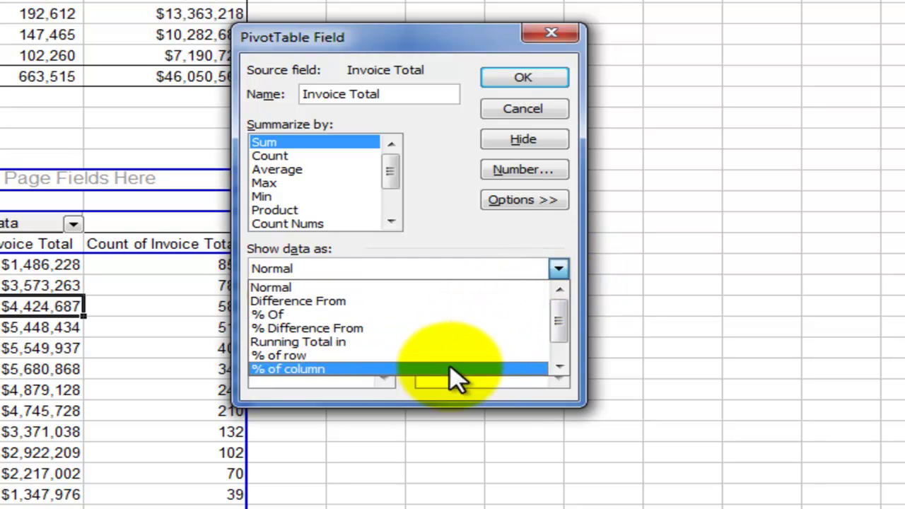
click(449, 369)
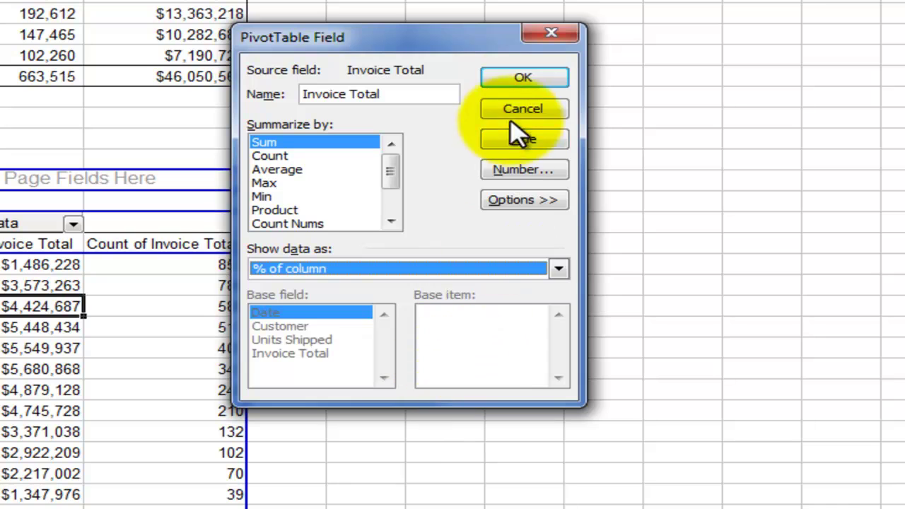
click(525, 81)
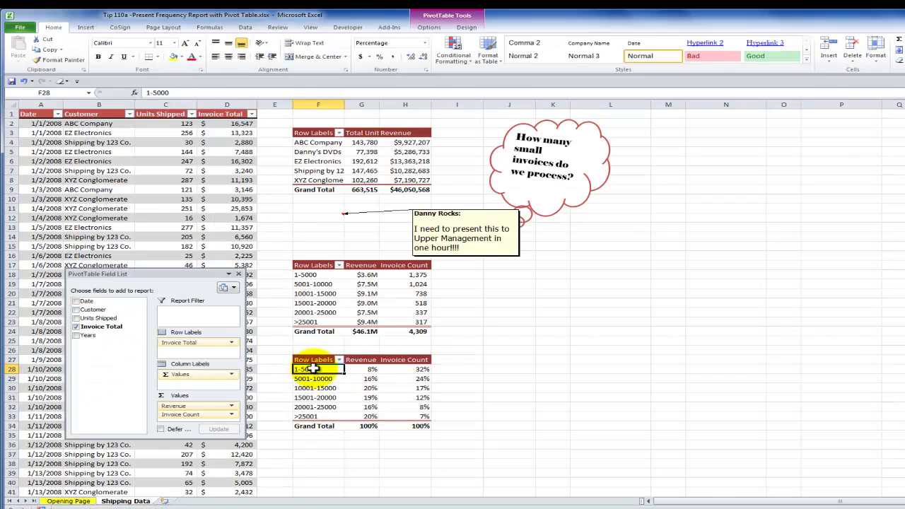
click(368, 370)
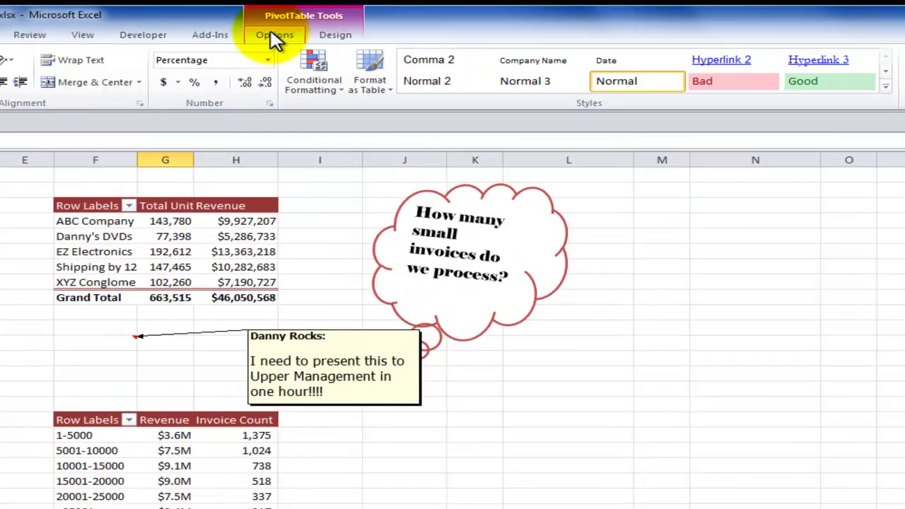
click(428, 27)
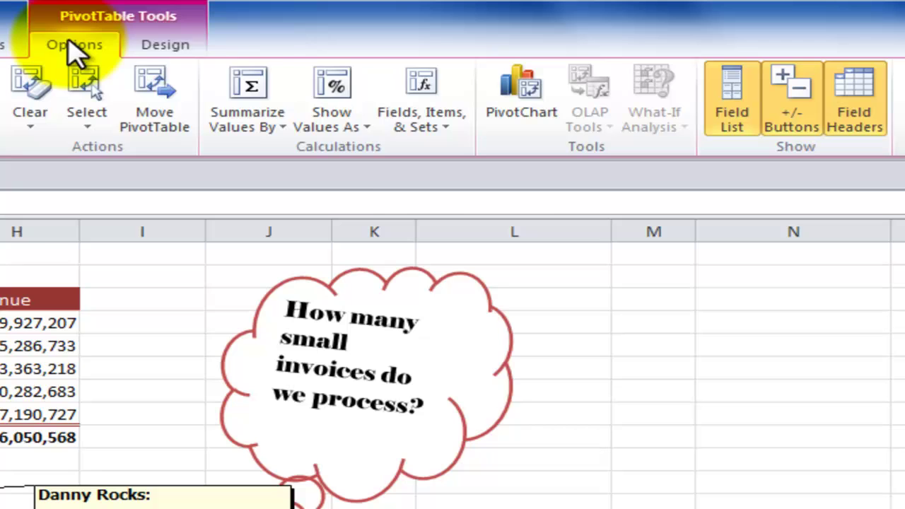
click(340, 99)
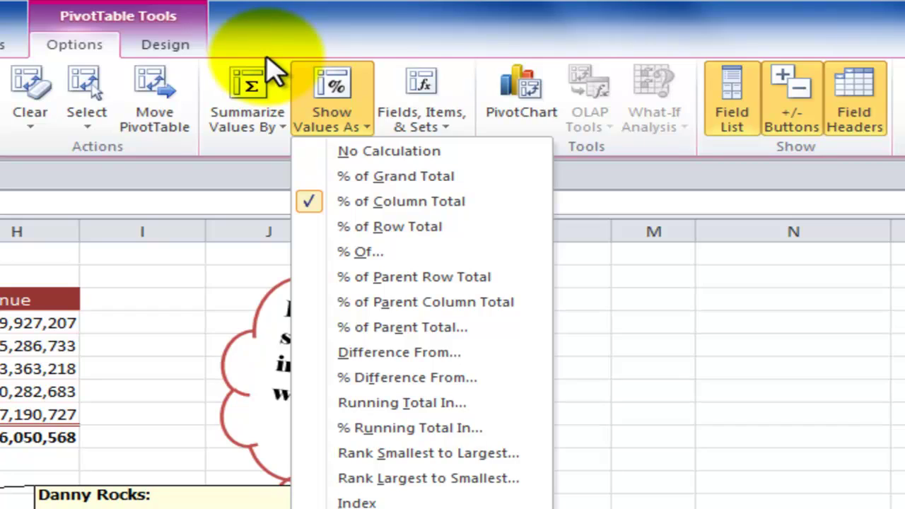
key(Escape)
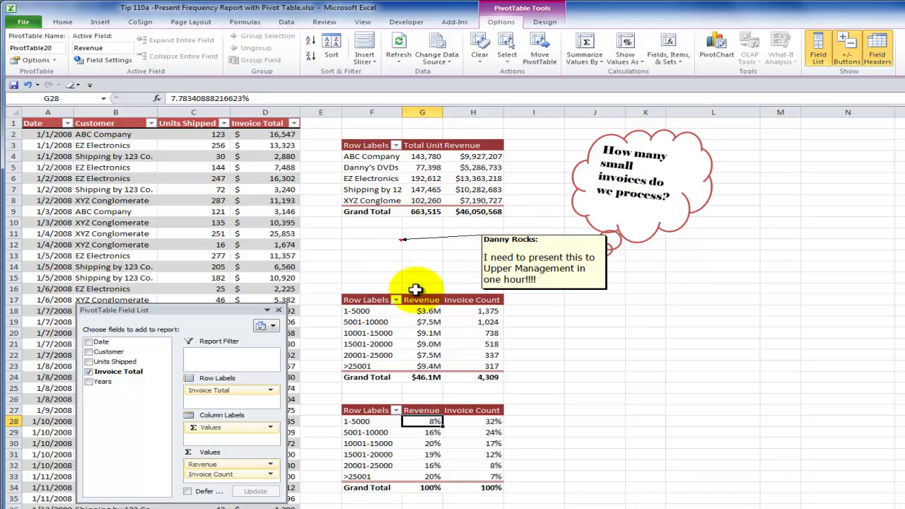
mouse_move(417, 333)
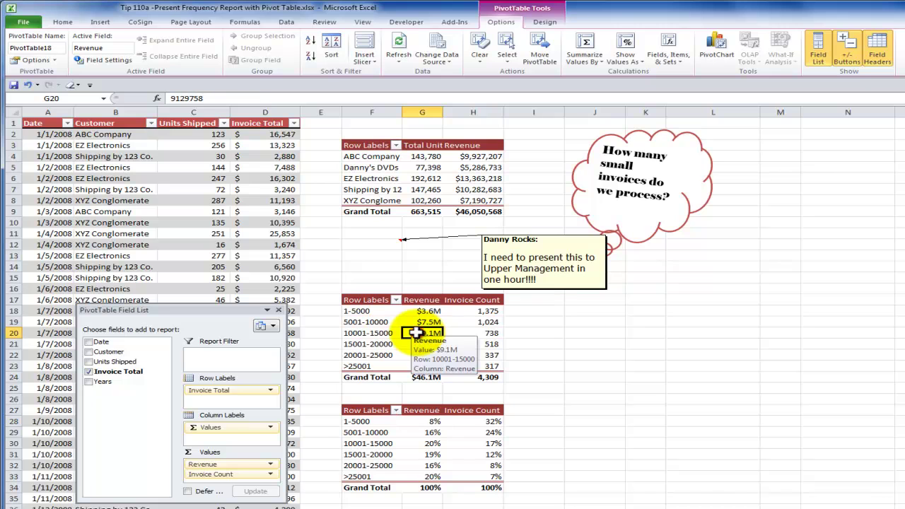
click(455, 443)
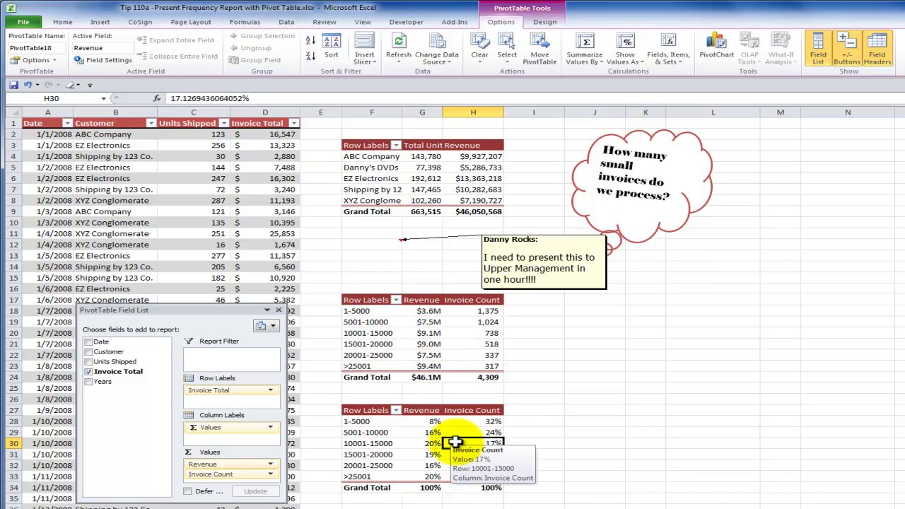